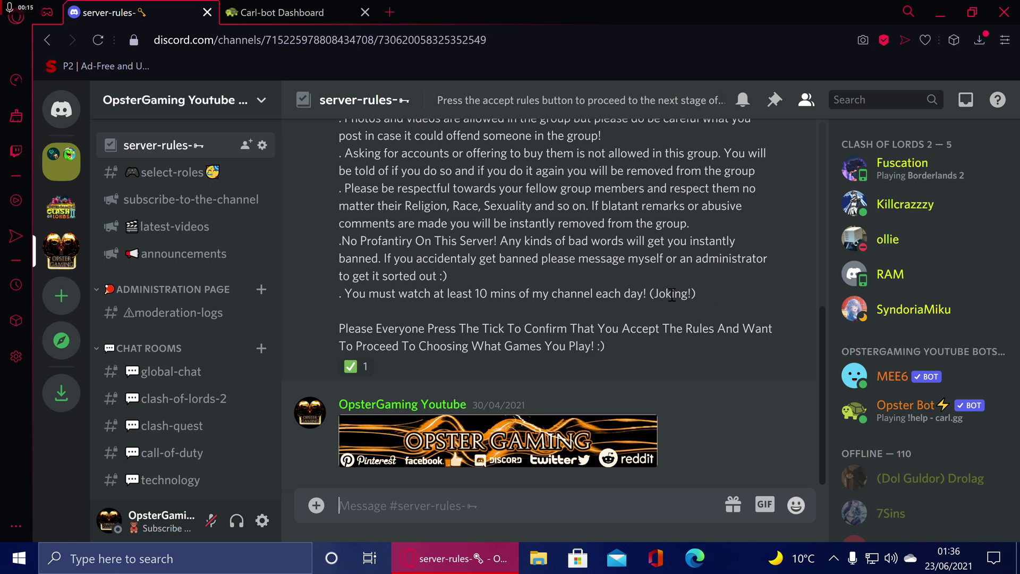
# Step: Scroll through #server-rules to review the Opster Bot welcome-and-rules message
pyautogui.scroll(10, 659, 308)
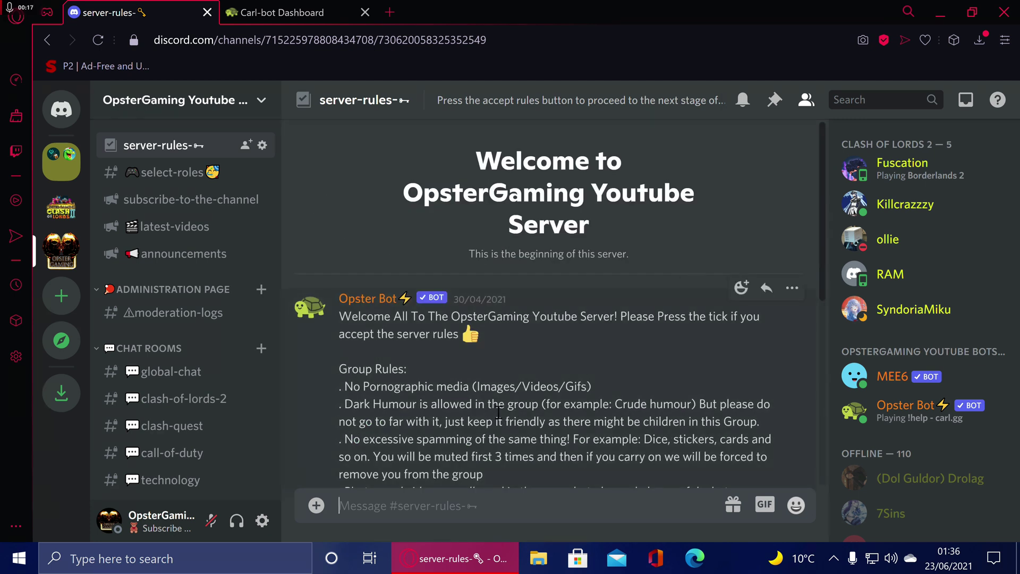
pyautogui.scroll(-5, 500, 412)
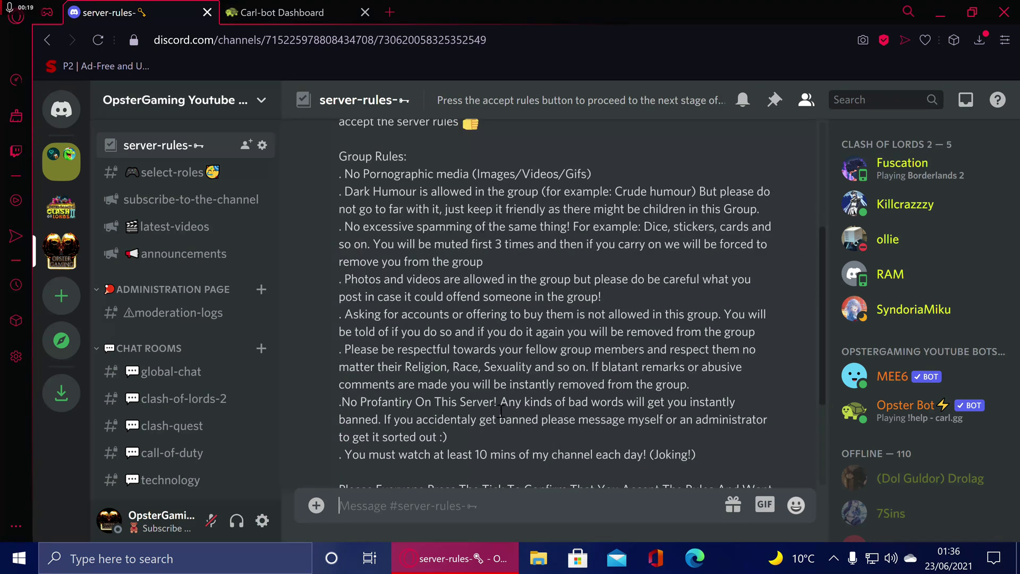
pyautogui.scroll(4, 476, 245)
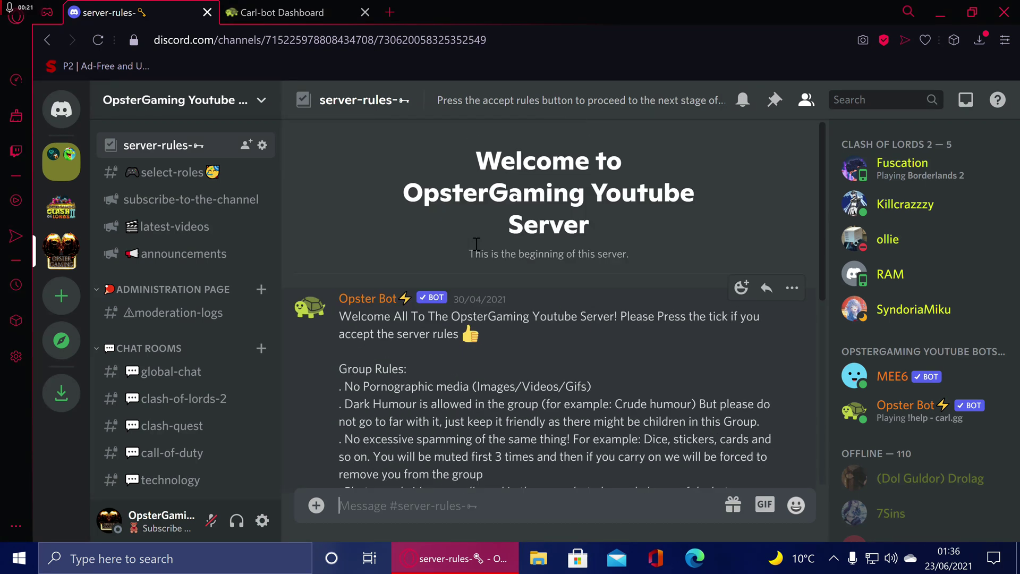
pyautogui.scroll(-4, 475, 244)
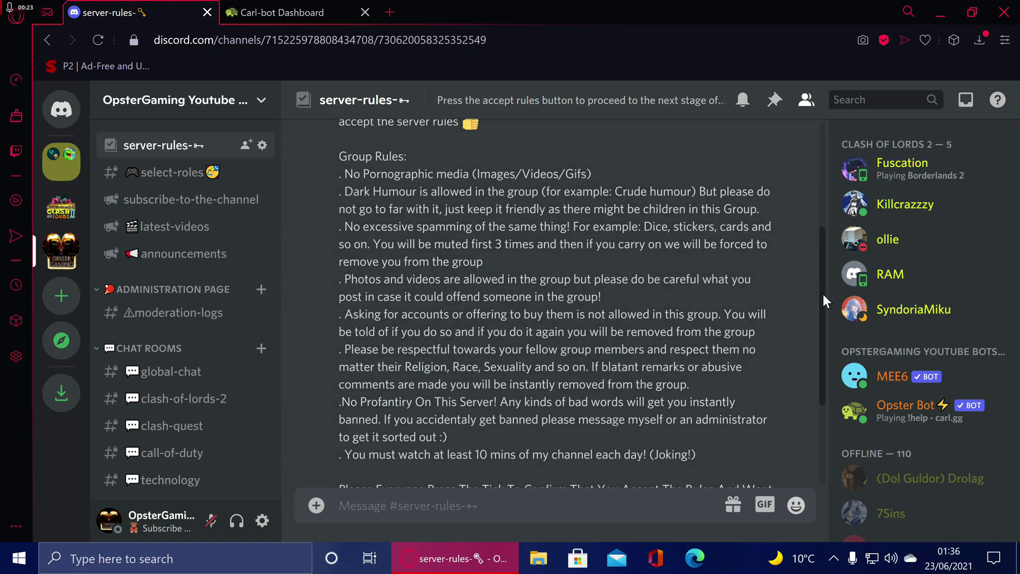
pyautogui.scroll(-3, 823, 296)
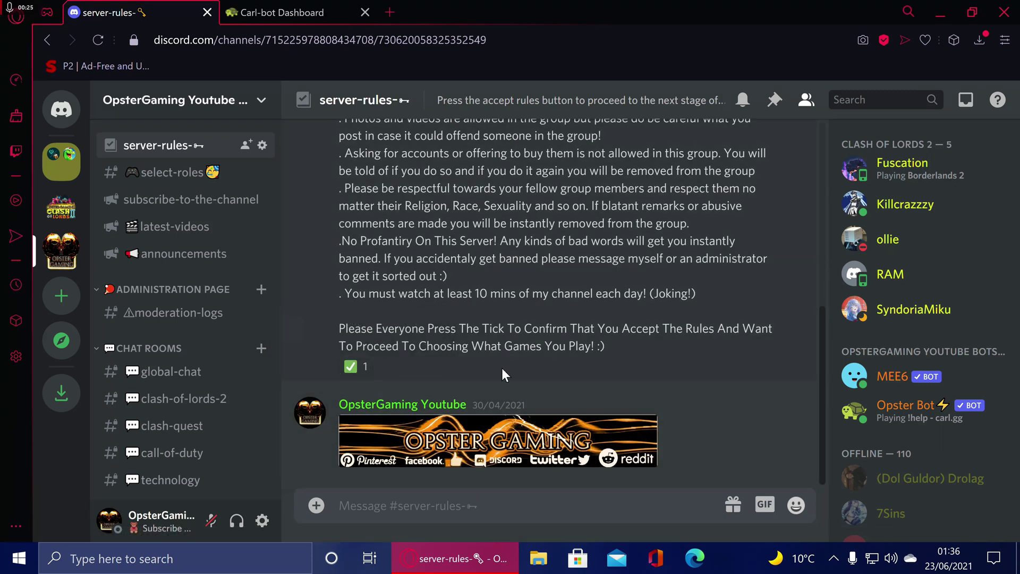
pyautogui.scroll(4, 535, 368)
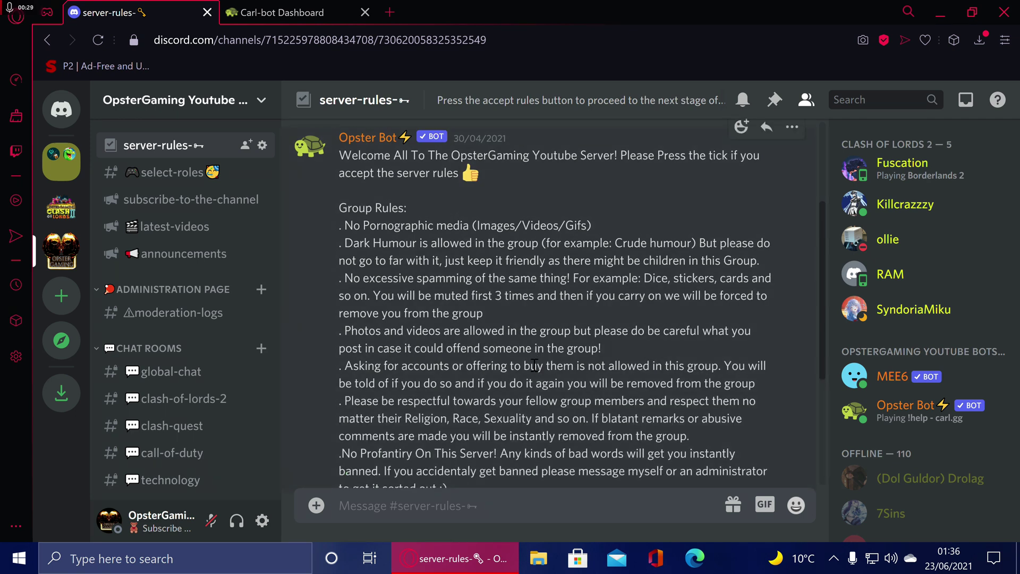
pyautogui.scroll(-5, 534, 365)
pyautogui.scroll(5, 535, 363)
pyautogui.scroll(-4, 546, 286)
pyautogui.scroll(4, 508, 367)
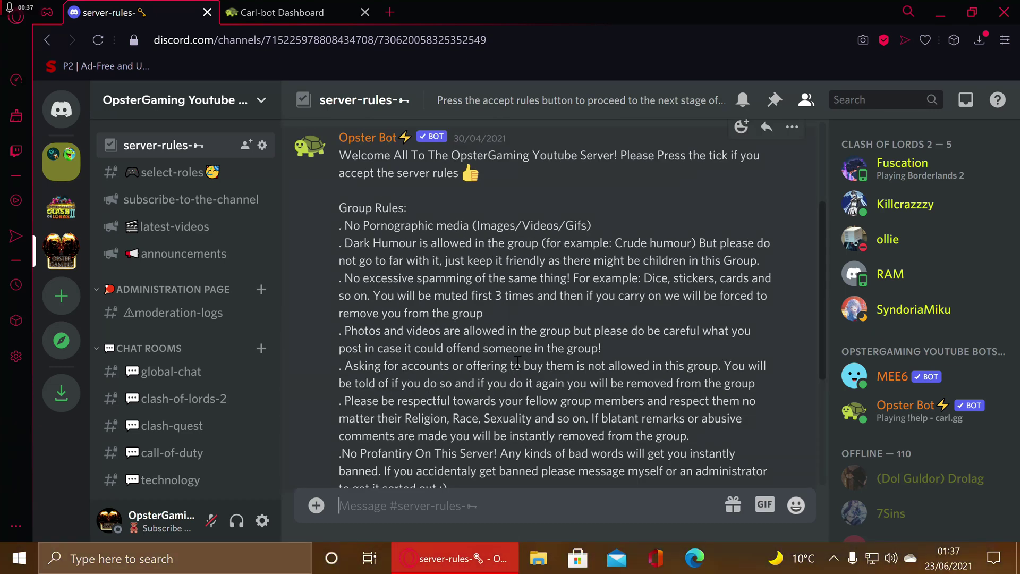
pyautogui.scroll(-4, 520, 362)
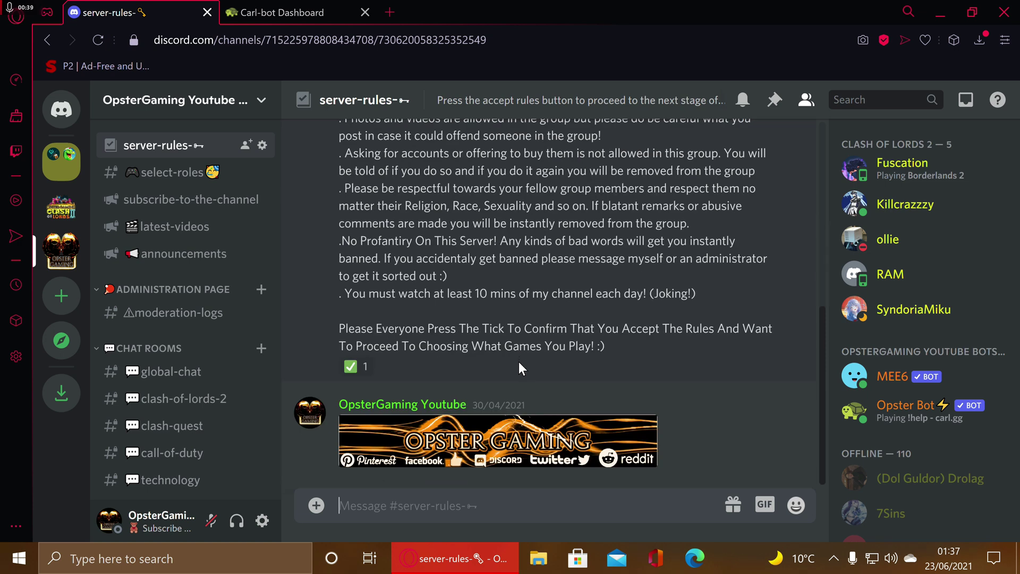
# Step: Select the entire welcome-and-rules message text, then switch to the Carl-bot dashboard
pyautogui.scroll(4, 518, 346)
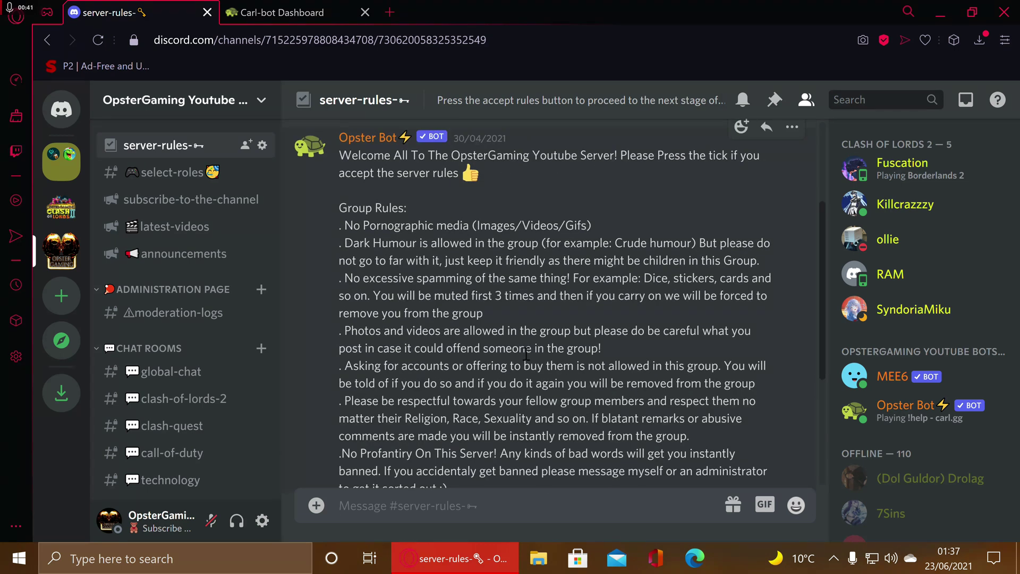
pyautogui.scroll(-4, 526, 359)
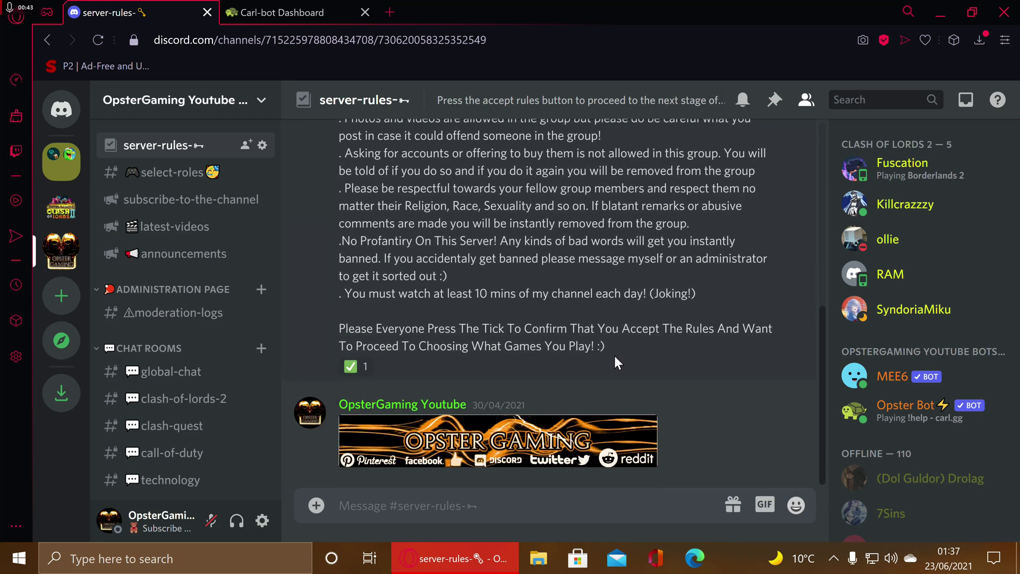
pyautogui.moveTo(615, 351); pyautogui.dragTo(344, 314)
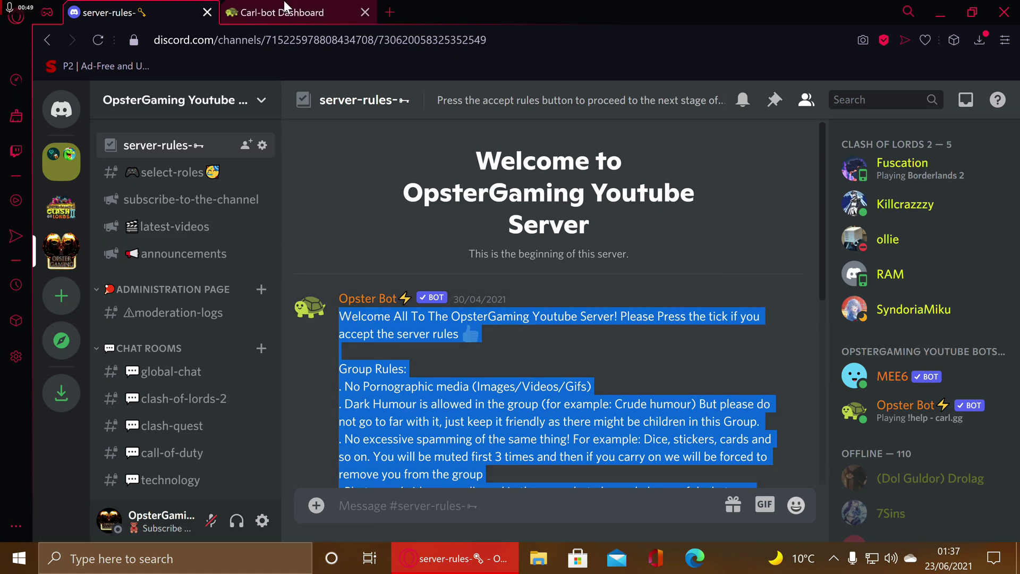
pyautogui.click(285, 8)
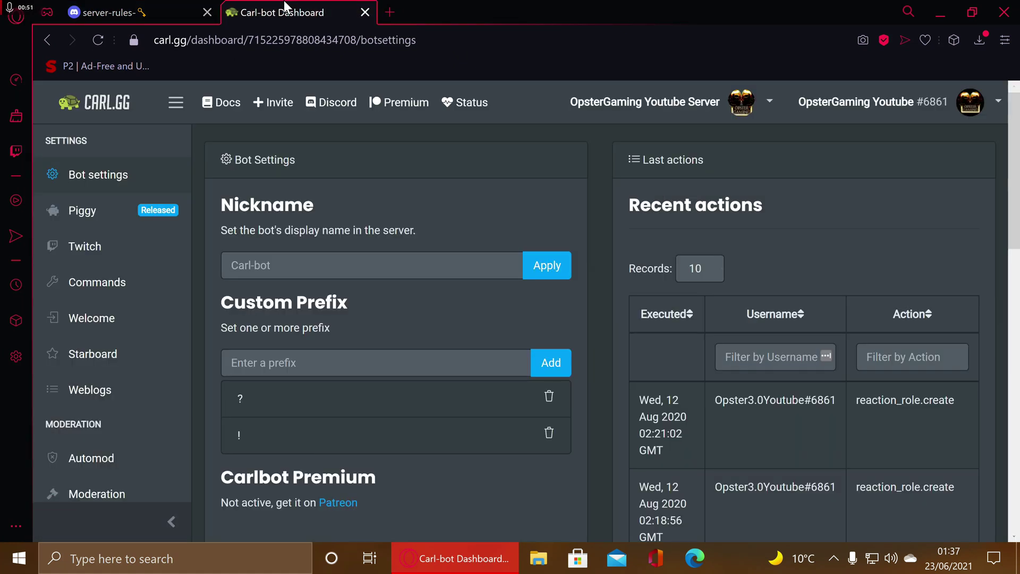
# Step: Look over the Embeds builder and the Reaction roles list, then return to Discord's #server-rules
pyautogui.scroll(-5, 107, 320)
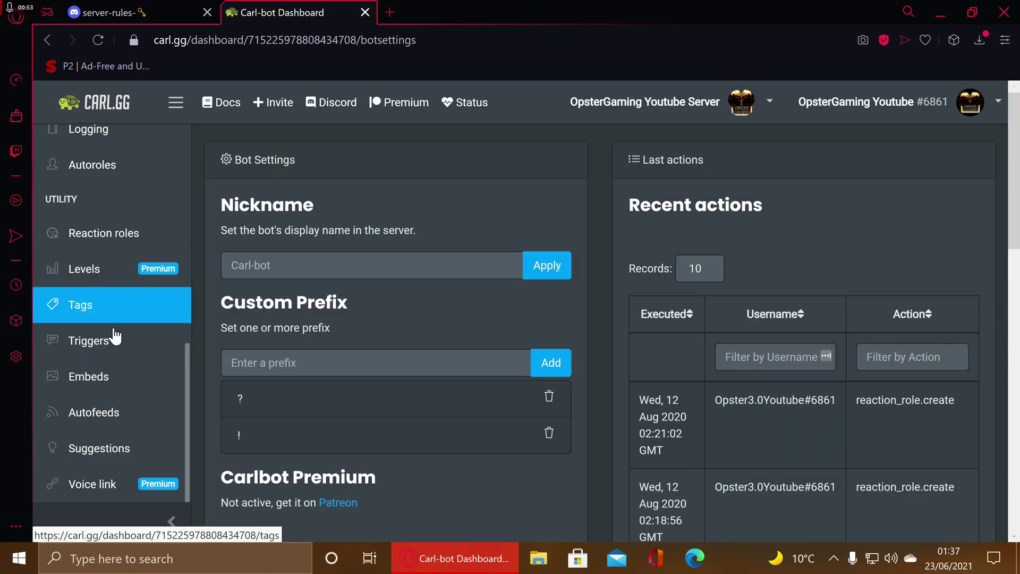
pyautogui.click(118, 380)
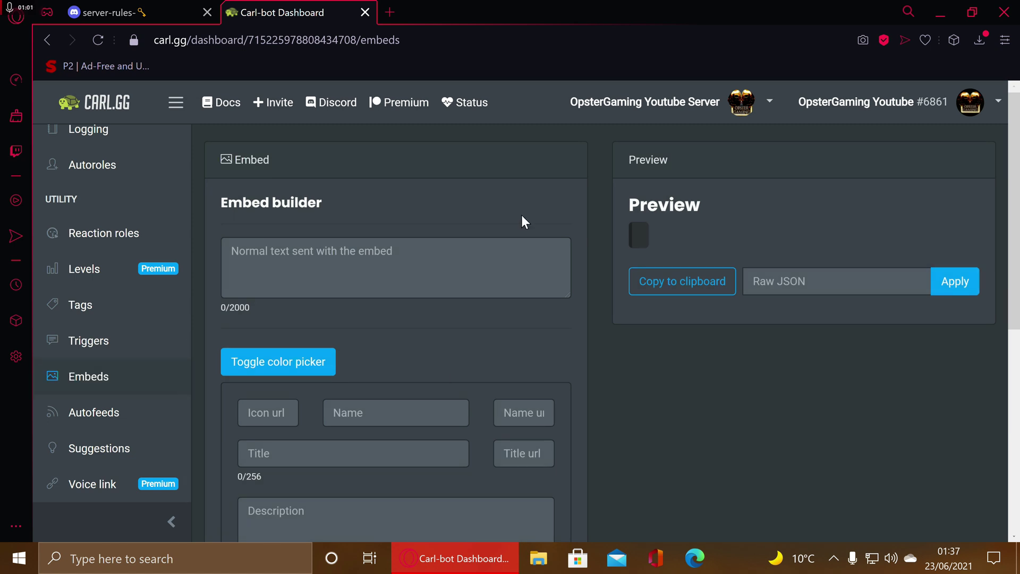
pyautogui.scroll(-4, 523, 223)
pyautogui.scroll(4, 526, 225)
pyautogui.scroll(-7, 482, 271)
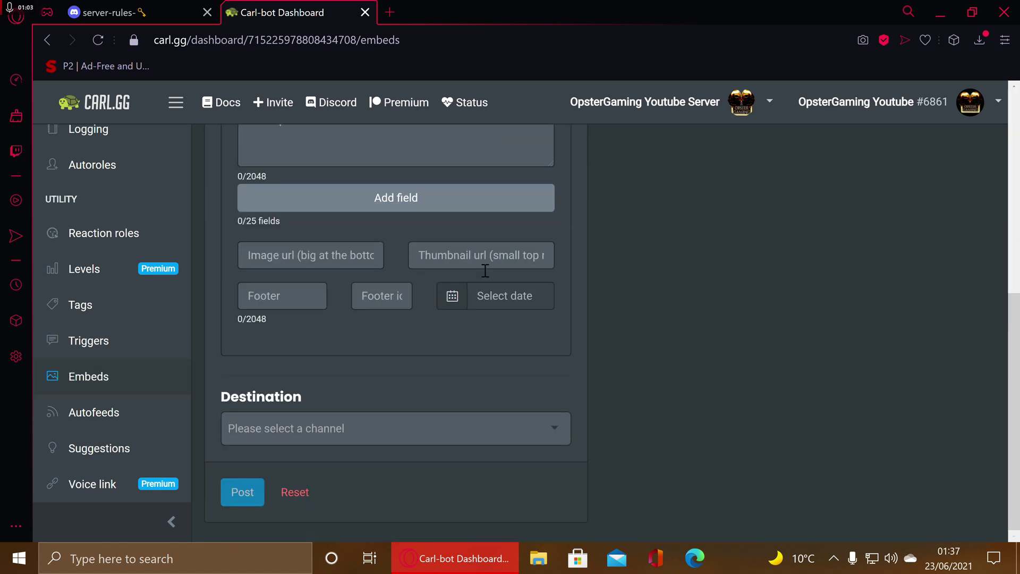
pyautogui.scroll(7, 486, 268)
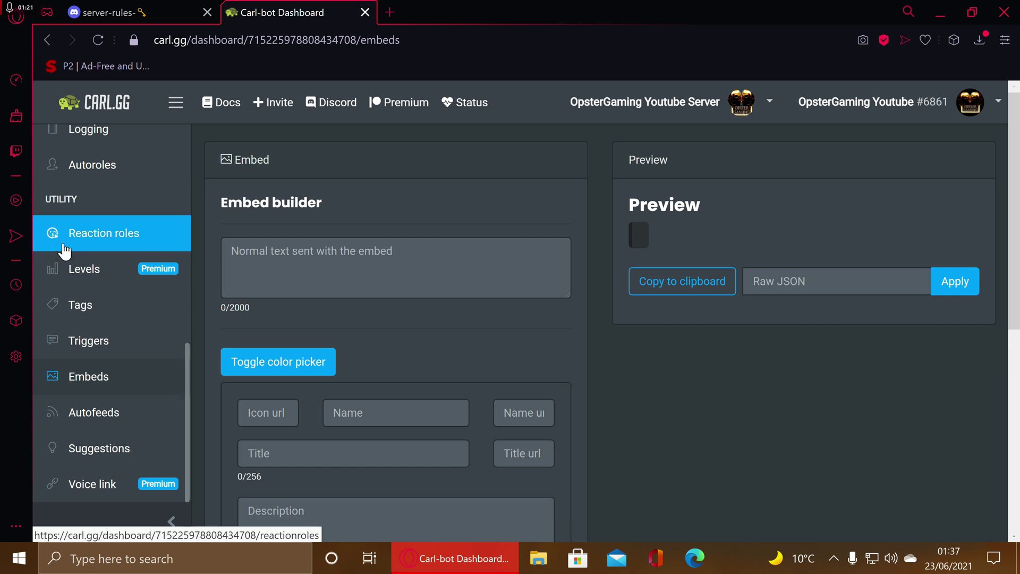
pyautogui.click(110, 240)
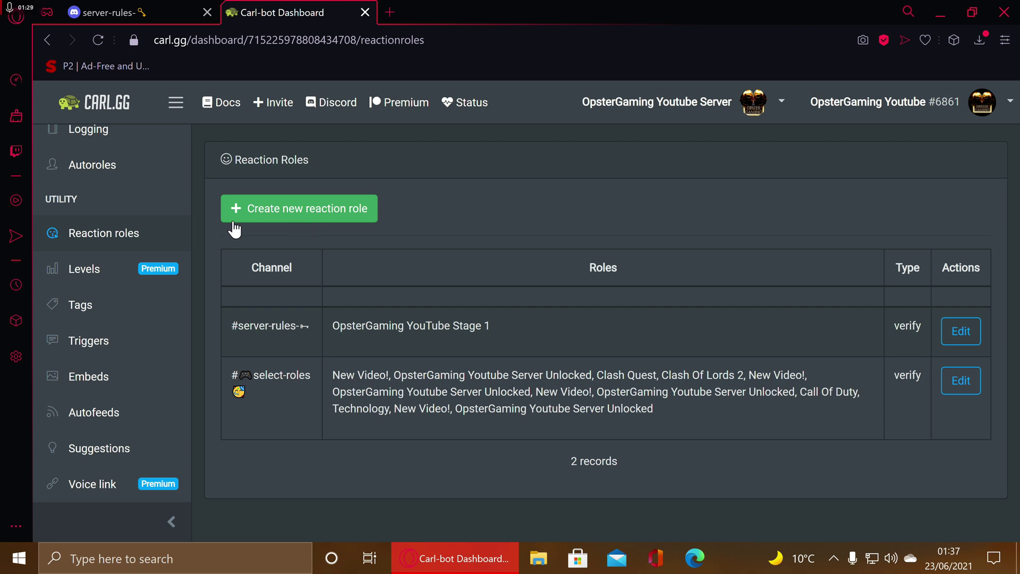
pyautogui.click(110, 7)
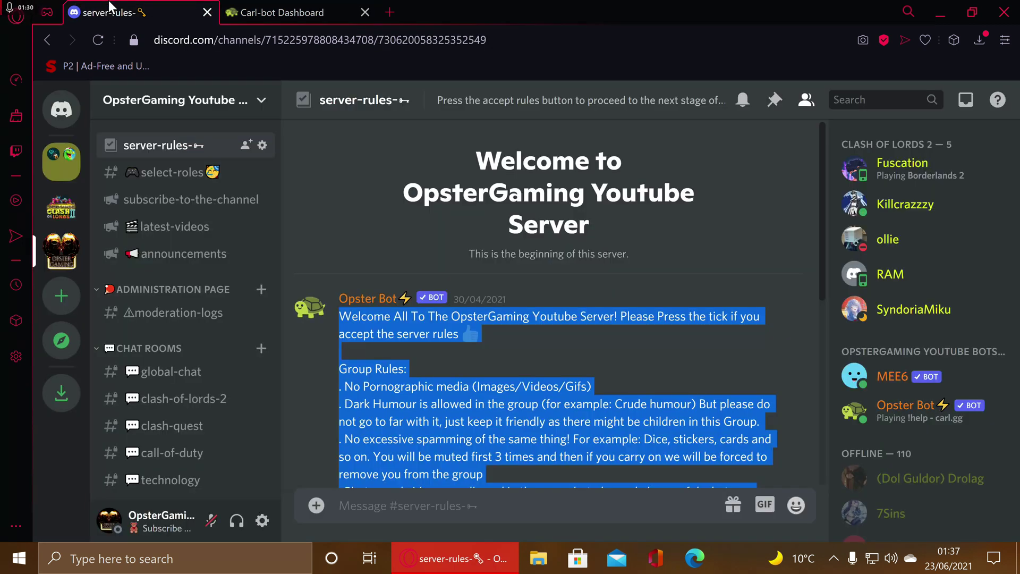
# Step: Deselect the rules text in Discord and go back to Carl-bot's Reaction Roles page
pyautogui.click(481, 266)
pyautogui.click(308, 7)
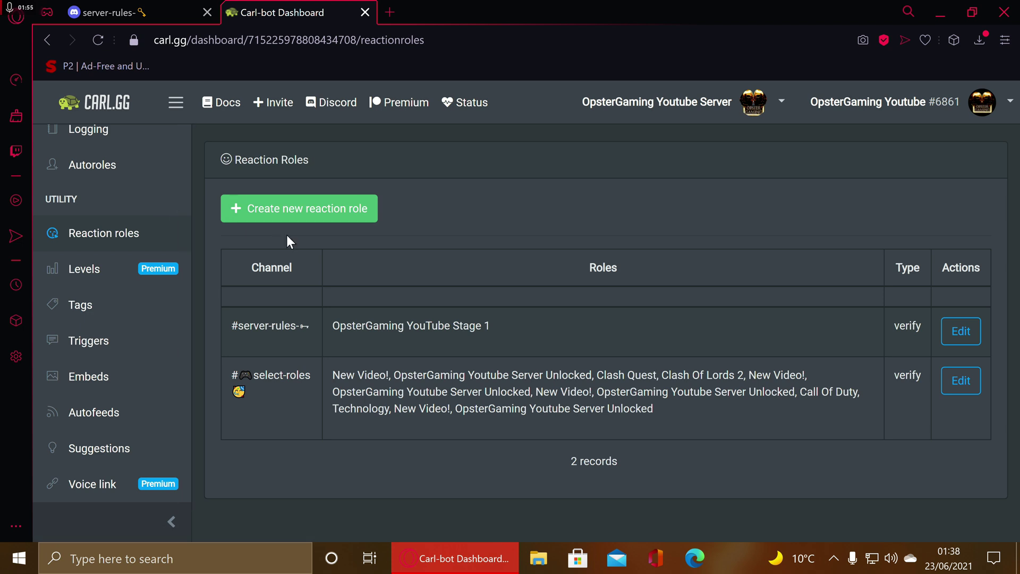
# Step: Create a new reaction role in Post embed mode targeting the #server-rules channel
pyautogui.click(309, 217)
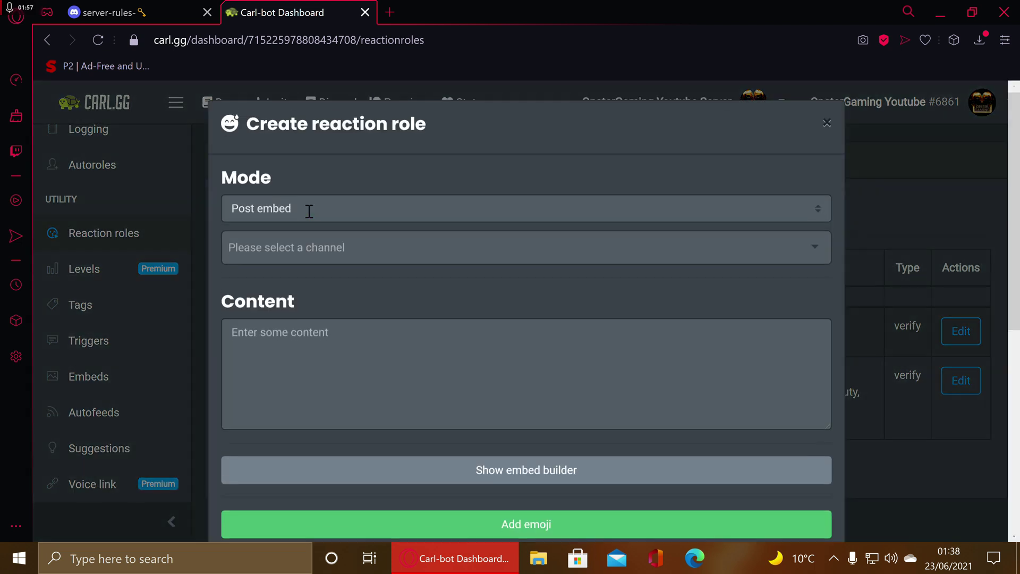
pyautogui.click(408, 219)
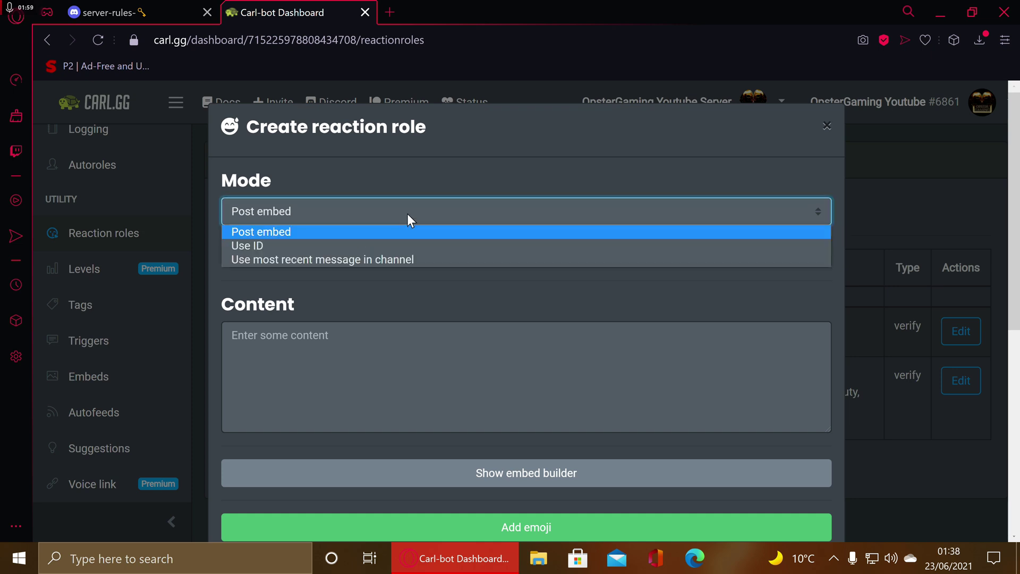
pyautogui.click(407, 214)
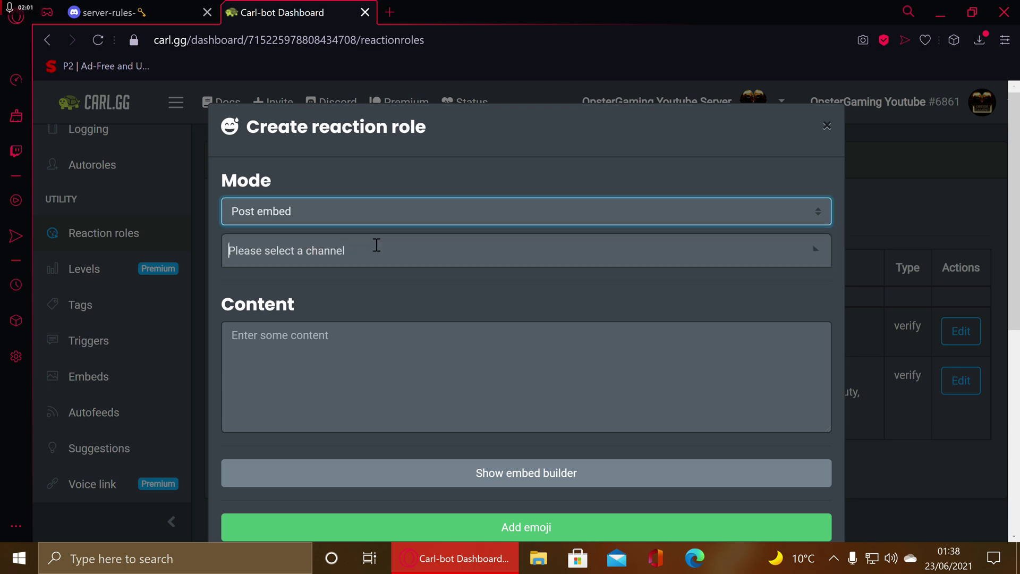
pyautogui.click(375, 246)
pyautogui.click(299, 319)
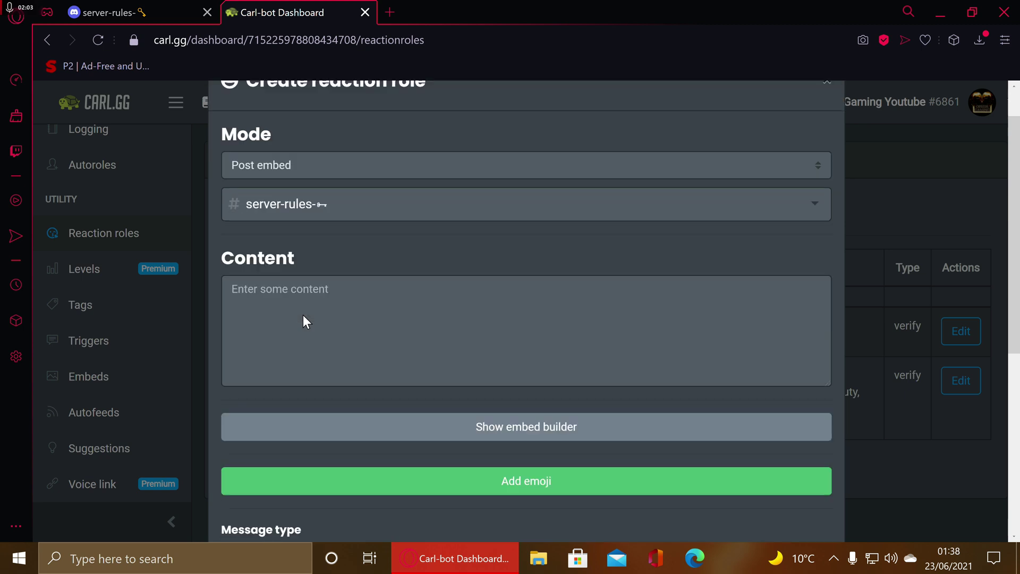
# Step: Set the reaction role's message type to verify
pyautogui.scroll(-4, 296, 250)
pyautogui.click(289, 151)
pyautogui.scroll(4, 303, 213)
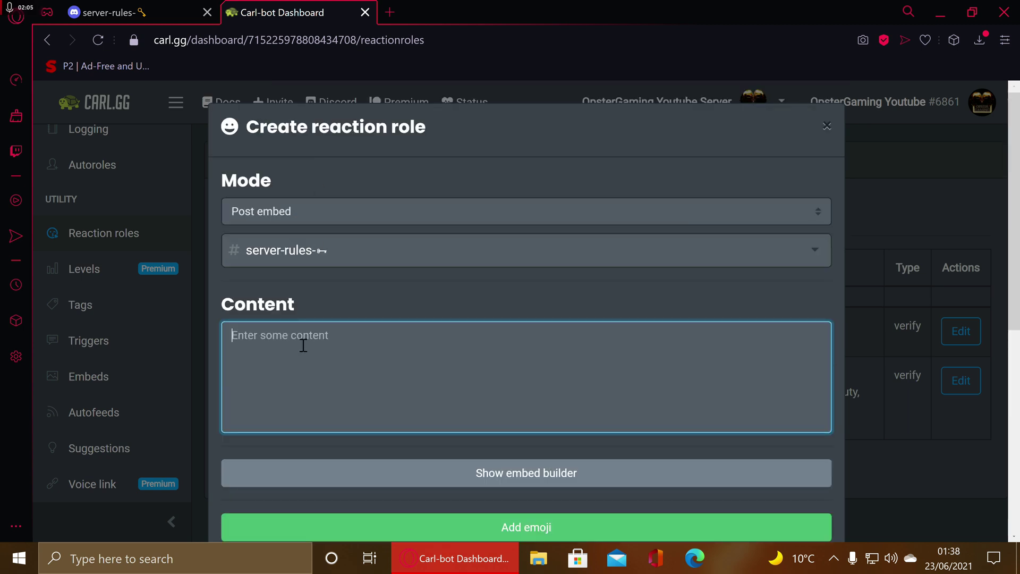
pyautogui.scroll(-4, 319, 330)
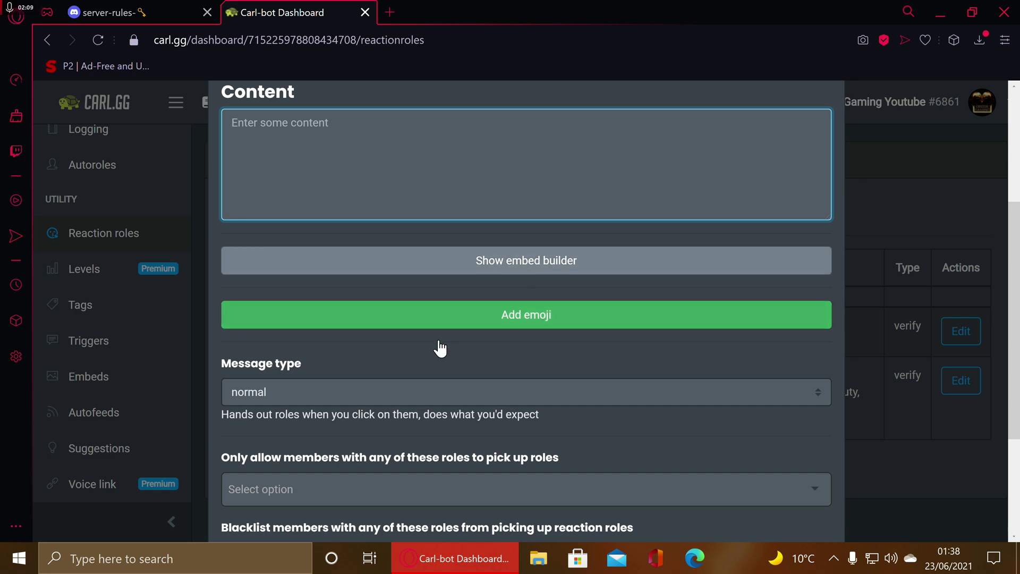
pyautogui.click(415, 391)
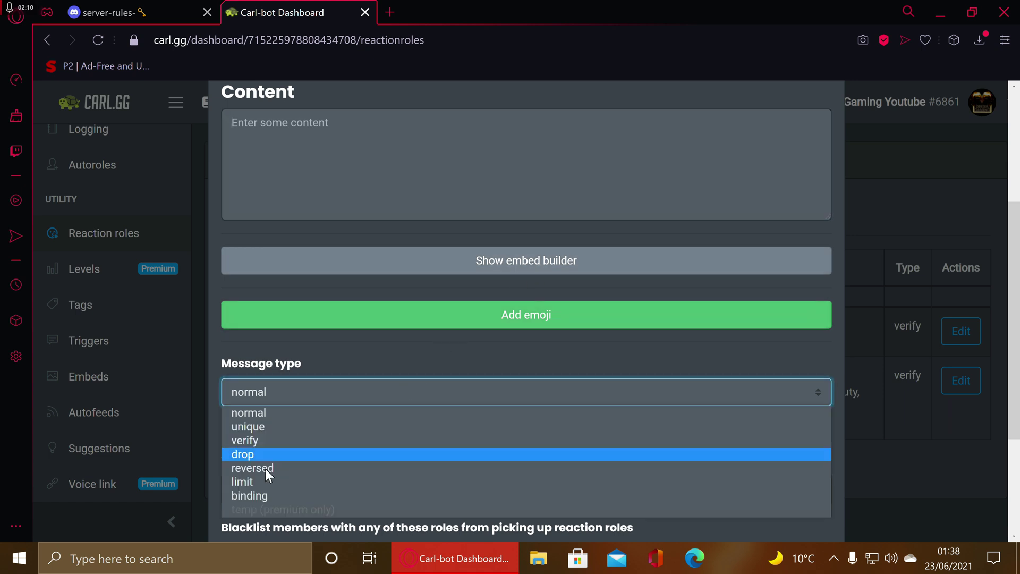
pyautogui.click(268, 442)
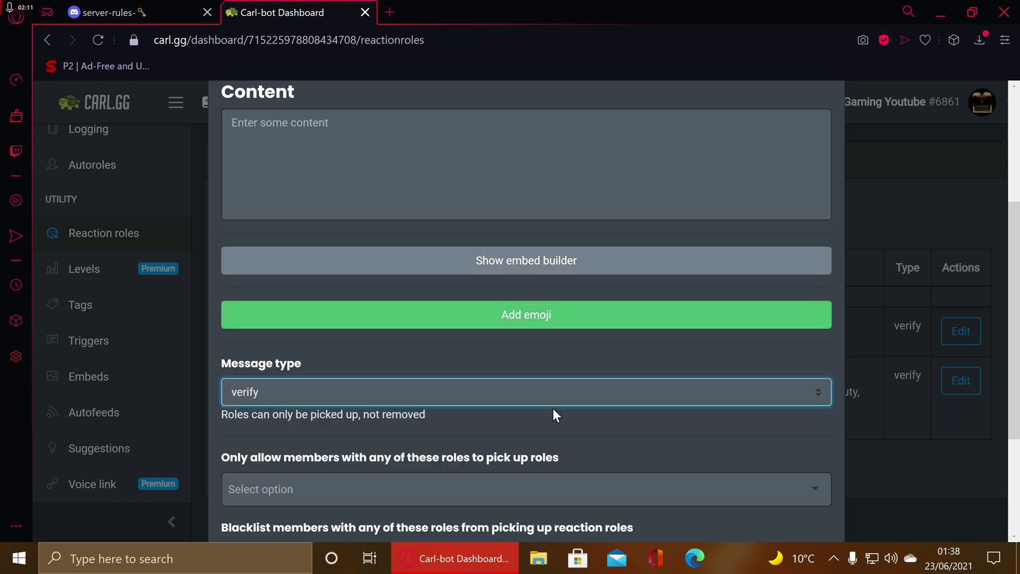
# Step: Show the embed builder and give the embed a green colour, 7ED321
pyautogui.click(554, 269)
pyautogui.scroll(-4, 490, 322)
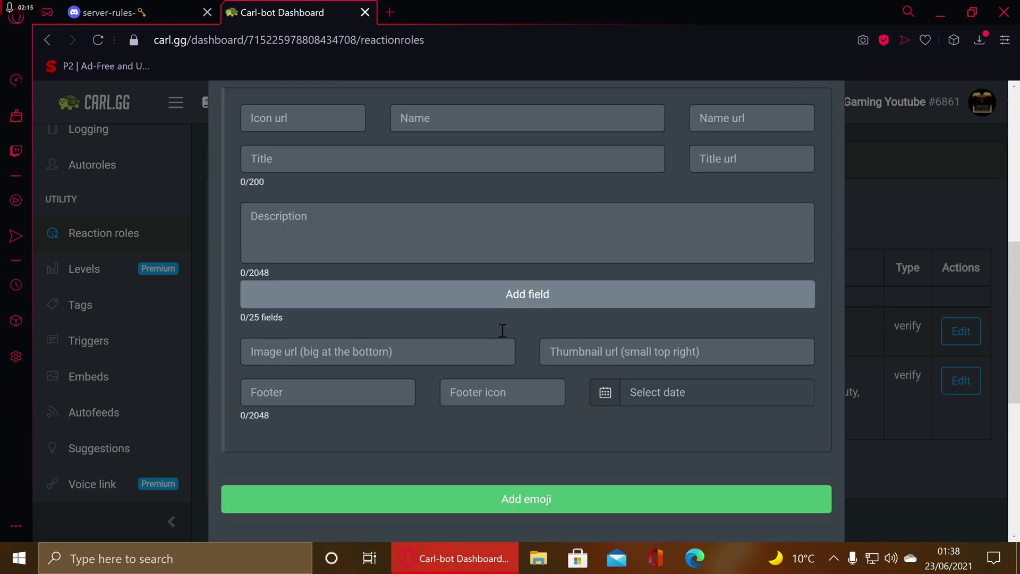
pyautogui.scroll(4, 452, 327)
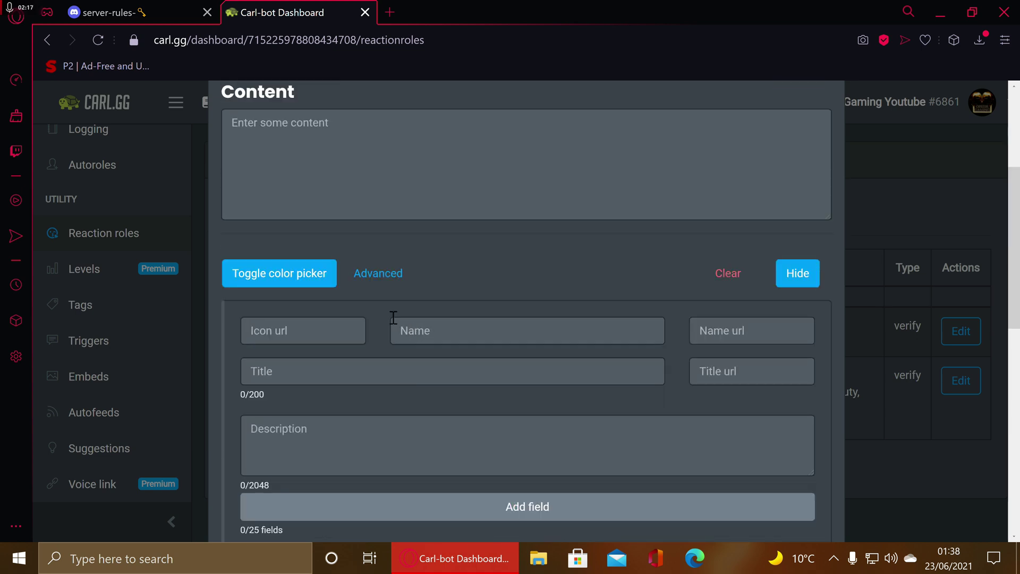
pyautogui.click(291, 283)
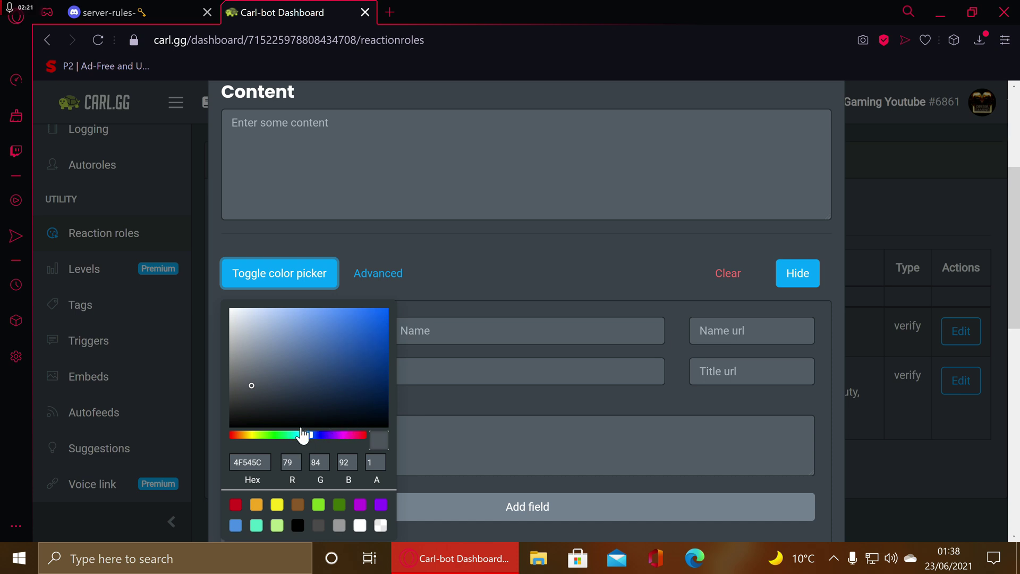
pyautogui.click(277, 434)
pyautogui.moveTo(318, 409)
pyautogui.mouseDown()
pyautogui.moveTo(334, 371)
pyautogui.moveTo(269, 423)
pyautogui.moveTo(278, 382)
pyautogui.moveTo(357, 328)
pyautogui.moveTo(271, 391)
pyautogui.moveTo(272, 478)
pyautogui.moveTo(268, 462)
pyautogui.moveTo(288, 503)
pyautogui.moveTo(317, 505)
pyautogui.mouseUp()
pyautogui.click(318, 505)
pyautogui.moveTo(335, 434); pyautogui.dragTo(441, 387)
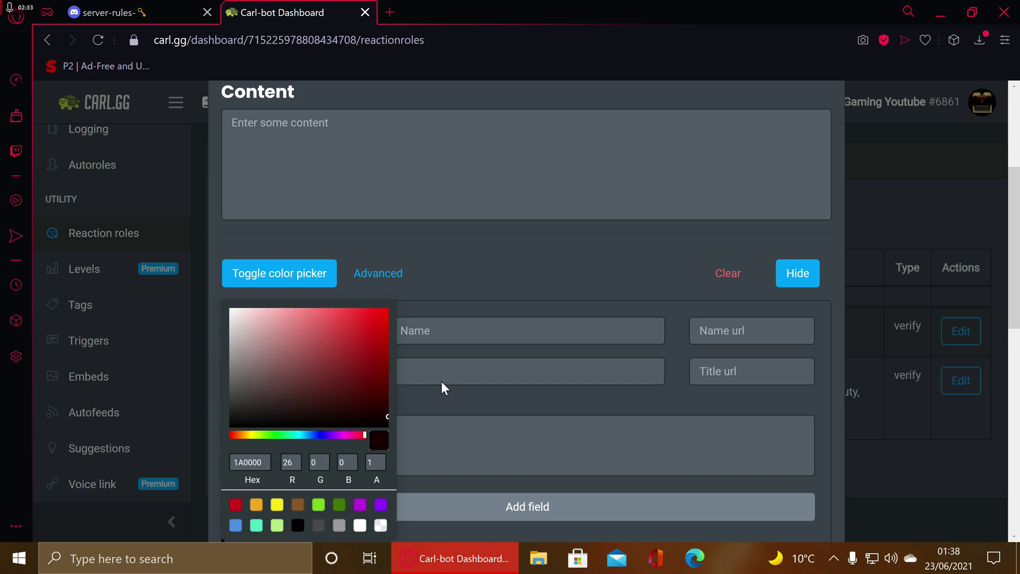
pyautogui.click(444, 379)
# Step: Brighten the embed colour to vivid green 85FF00
pyautogui.click(299, 282)
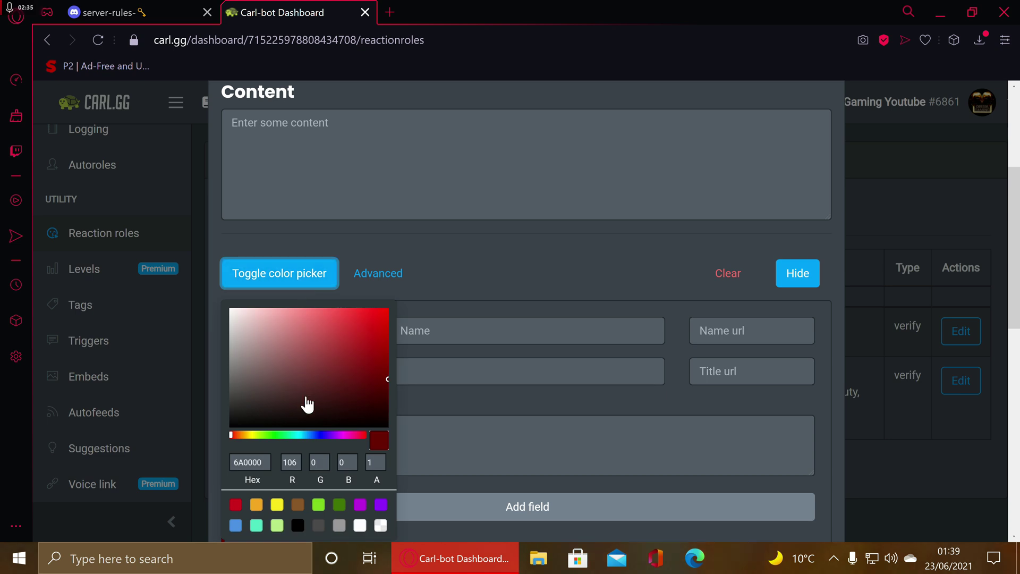
pyautogui.click(319, 507)
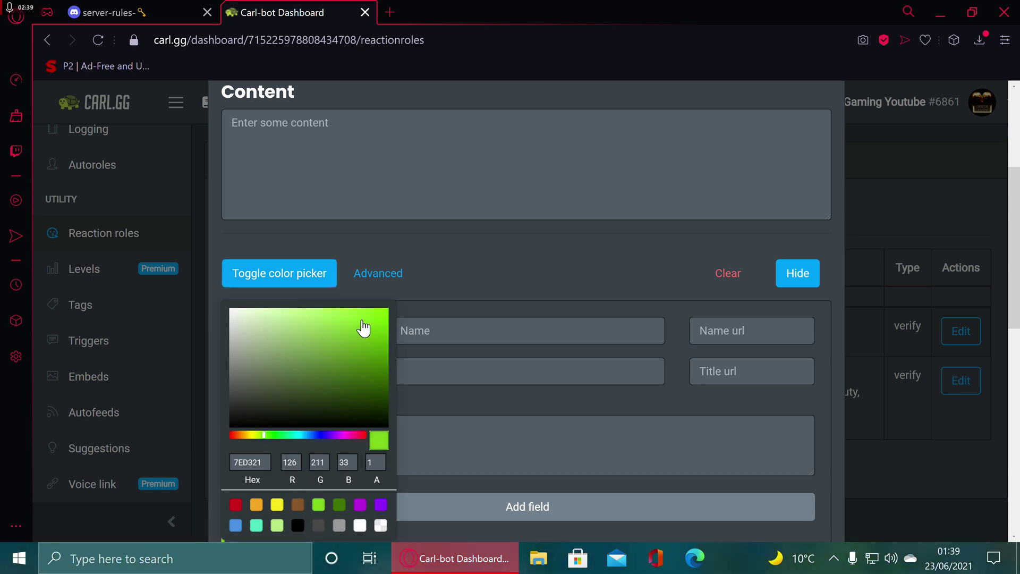
pyautogui.moveTo(381, 312)
pyautogui.mouseDown()
pyautogui.moveTo(372, 317)
pyautogui.moveTo(388, 309)
pyautogui.mouseUp()
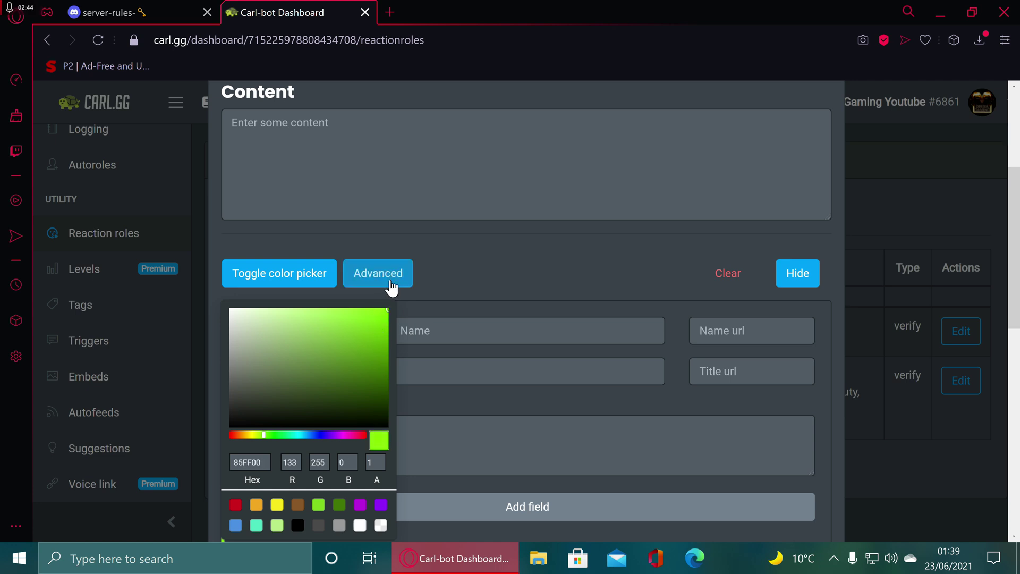
pyautogui.click(444, 280)
pyautogui.scroll(-4, 361, 371)
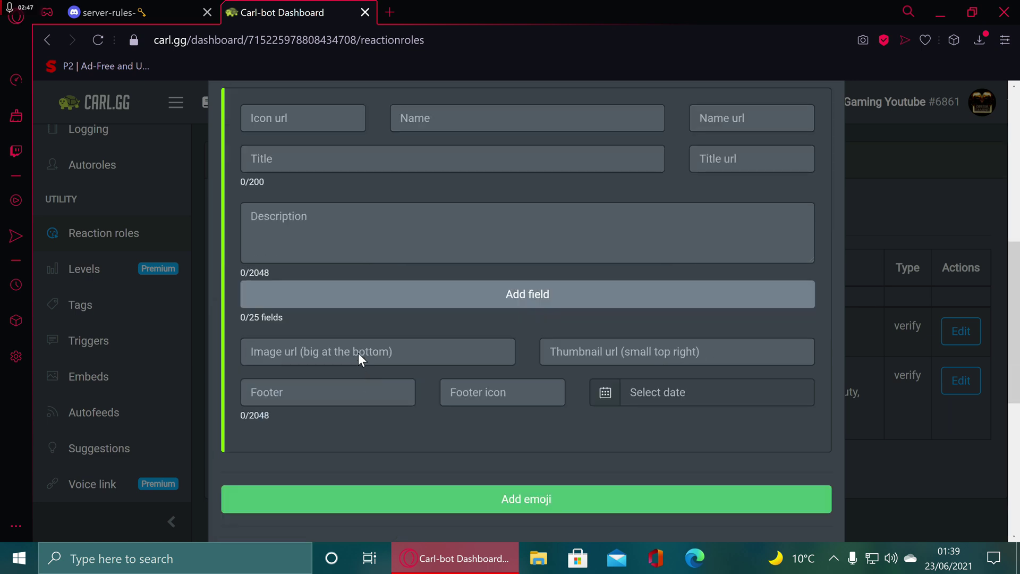
# Step: Paste the welcome line and Group Rules into the Description, deleting the trailing :thumbsup: code
pyautogui.scroll(4, 326, 337)
pyautogui.scroll(-4, 340, 351)
pyautogui.click(332, 211)
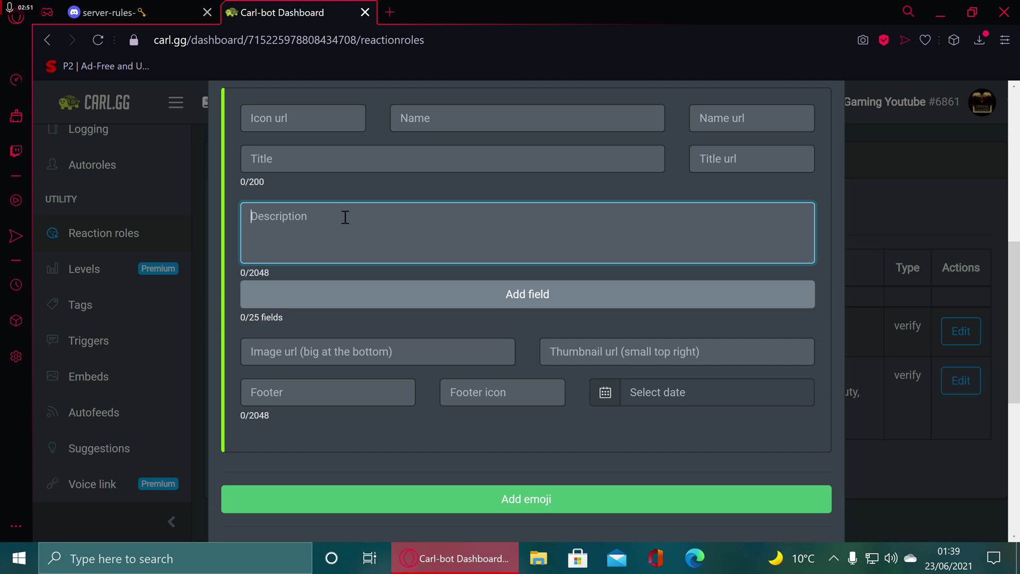
pyautogui.hotkey('ctrl', 'v')
pyautogui.scroll(2, 322, 251)
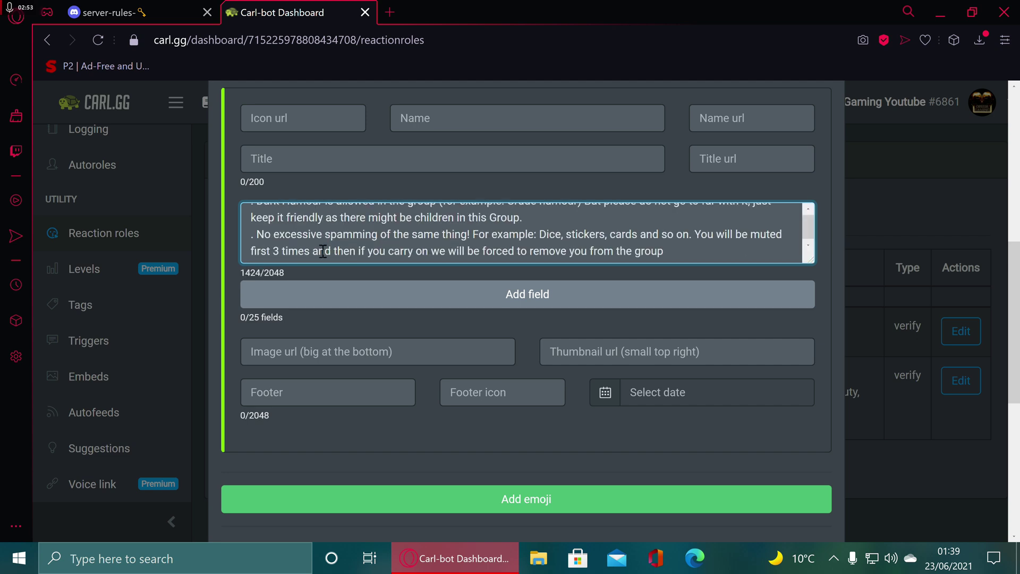
pyautogui.scroll(5, 323, 250)
pyautogui.click(315, 236)
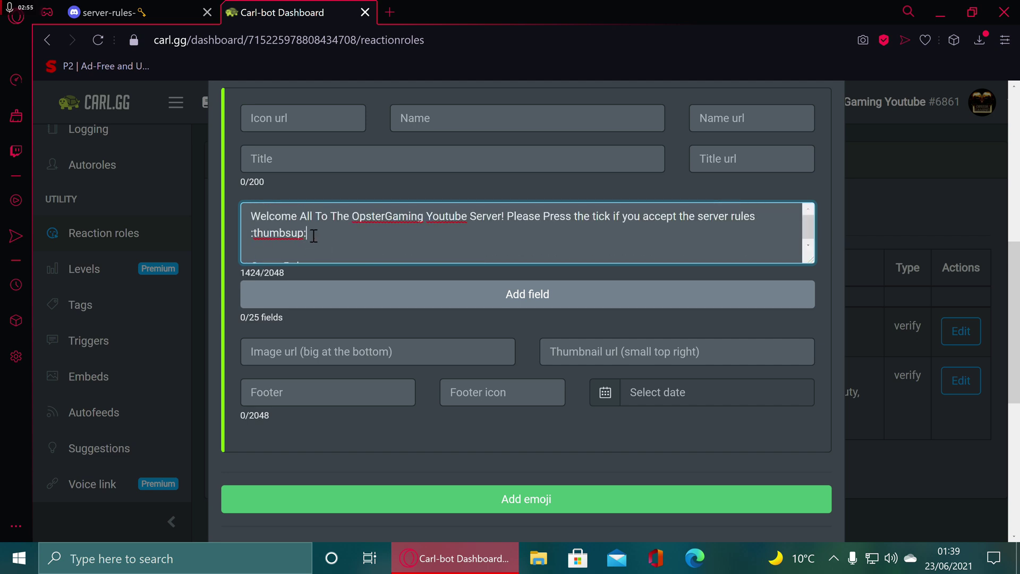
pyautogui.press('BackSpace')
pyautogui.press('BackSpace')
pyautogui.press('BackSpace')
pyautogui.press('BackSpace')
pyautogui.press('BackSpace')
pyautogui.press('BackSpace')
pyautogui.press('BackSpace')
pyautogui.press('BackSpace')
pyautogui.press('BackSpace')
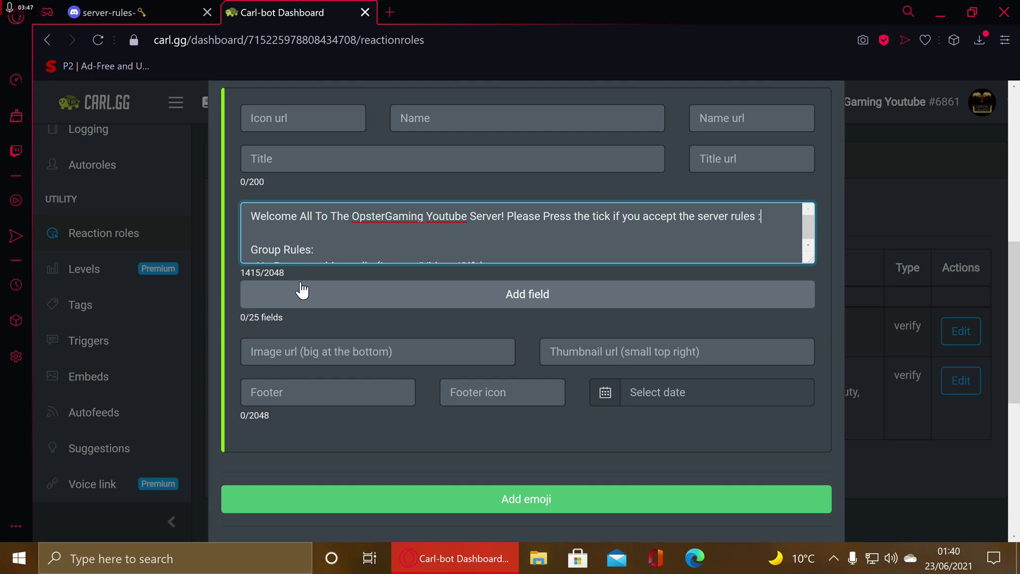
# Step: End the welcome line with the emoji code :thumbsup:, reaching 1424/2048 characters
pyautogui.write('thumbsup:')
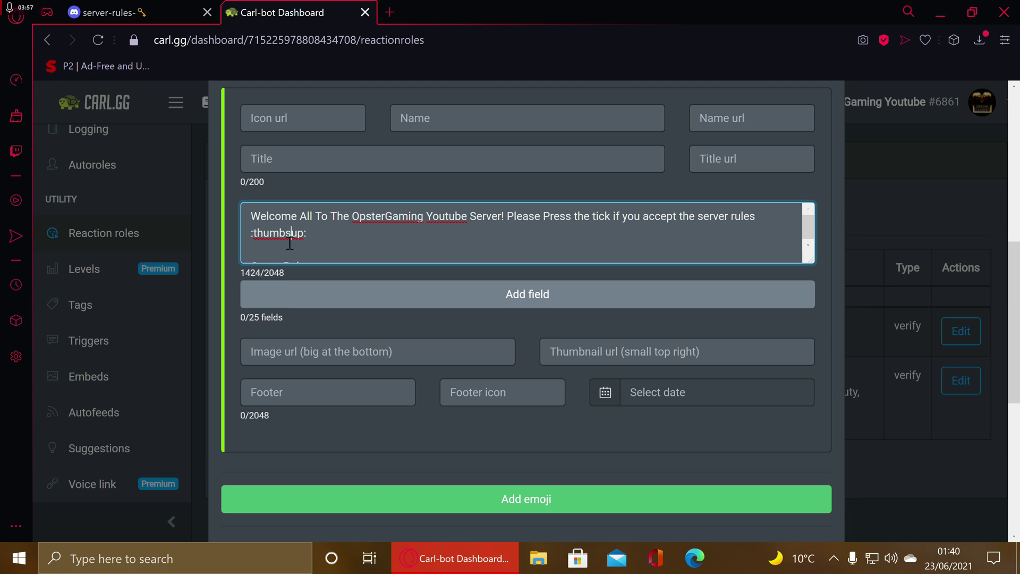
pyautogui.write('_')
pyautogui.press('BackSpace')
pyautogui.click(325, 236)
pyautogui.scroll(-3, 332, 232)
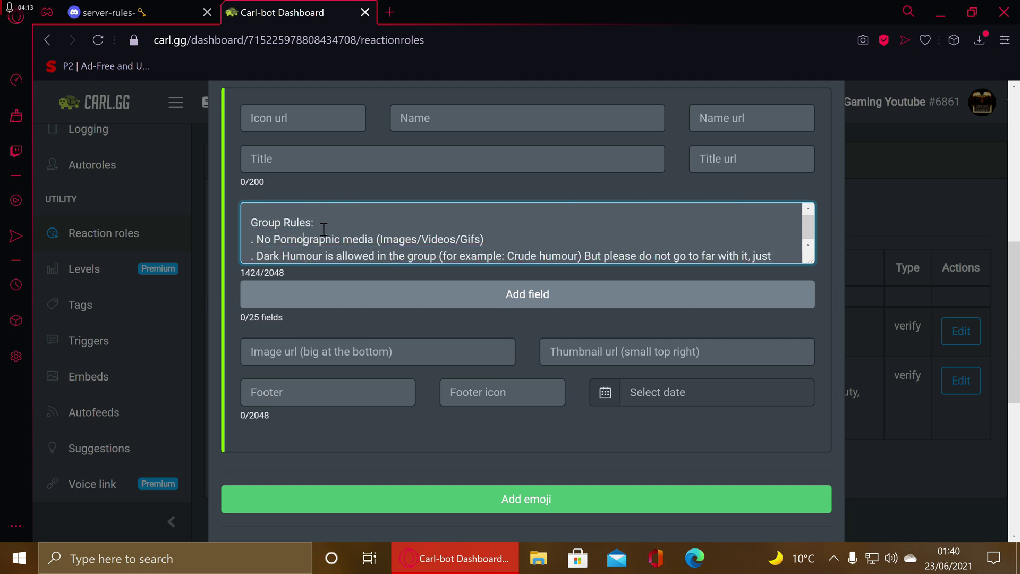
# Step: Replace the leading dots on the first two rules with '1.' and '2.'
pyautogui.click(322, 227)
pyautogui.click(259, 238)
pyautogui.press('BackSpace')
pyautogui.press('BackSpace')
pyautogui.write('1.')
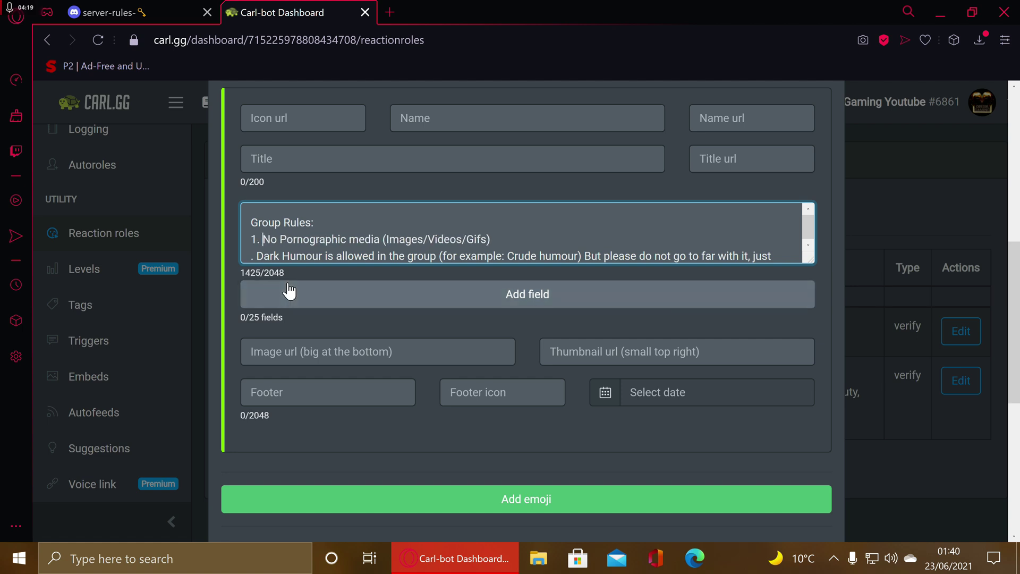
pyautogui.press('BackSpace')
pyautogui.press('BackSpace')
pyautogui.write('2.')
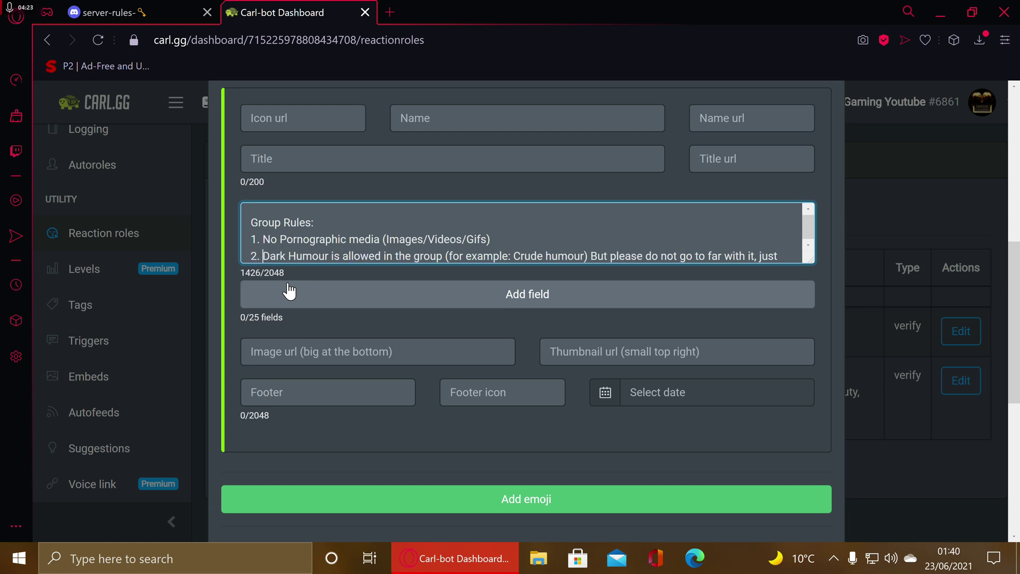
pyautogui.press('Down')
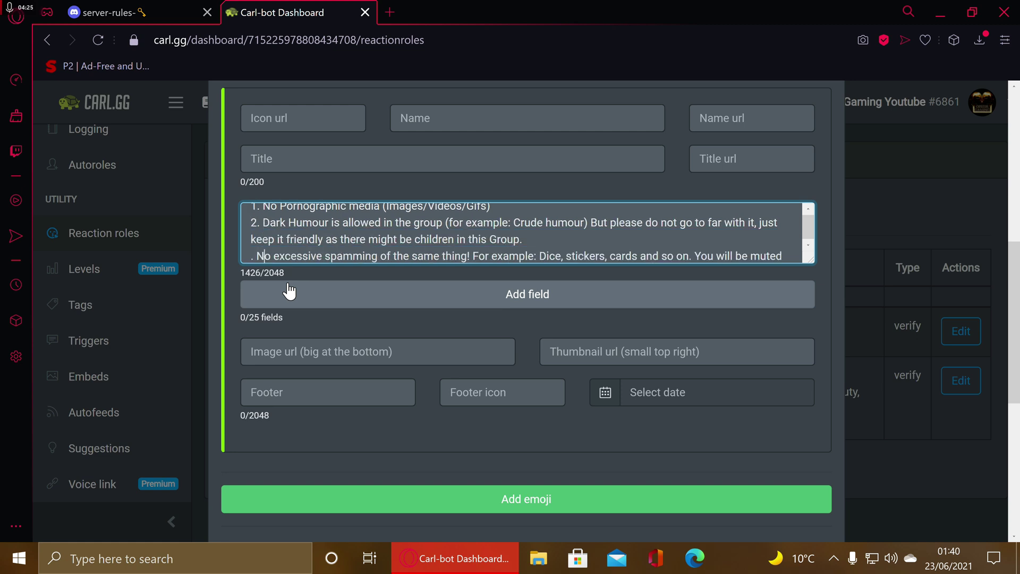
pyautogui.press('Down')
pyautogui.press('BackSpace')
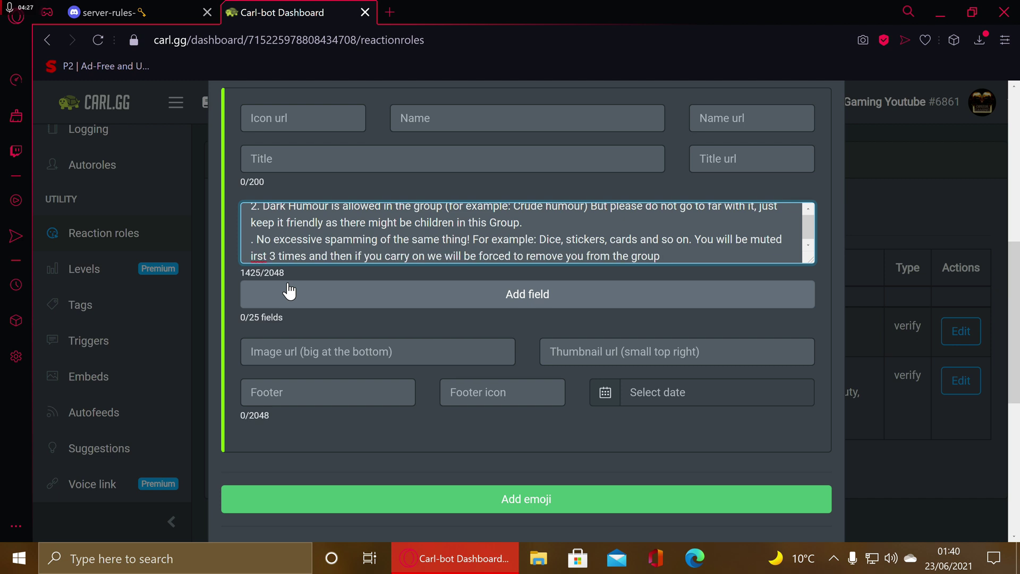
pyautogui.write('f')
# Step: Number the spamming, photos and accounts rules as 3., 4. and 5
pyautogui.press('Up')
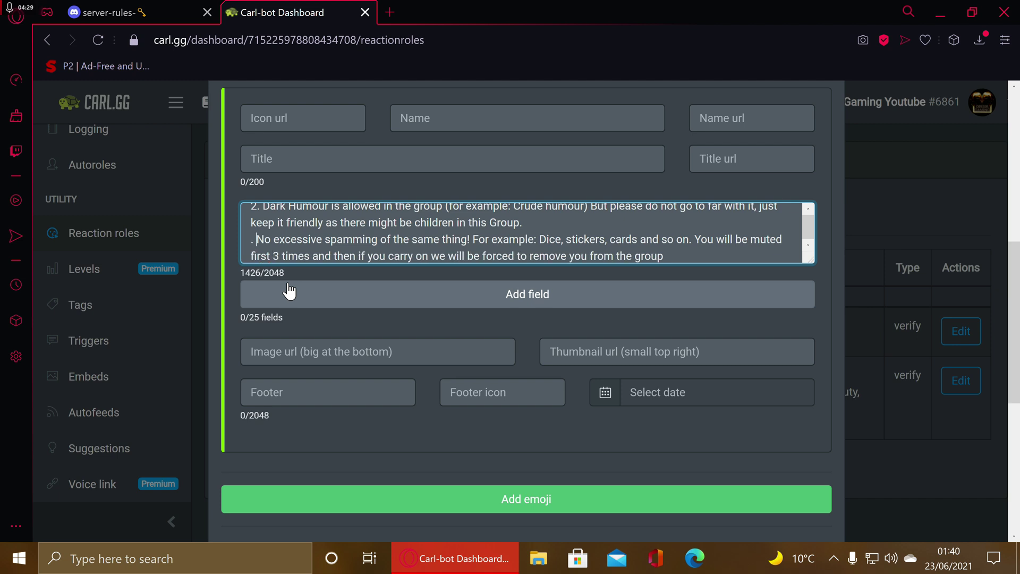
pyautogui.press('BackSpace')
pyautogui.press('BackSpace')
pyautogui.write('3.')
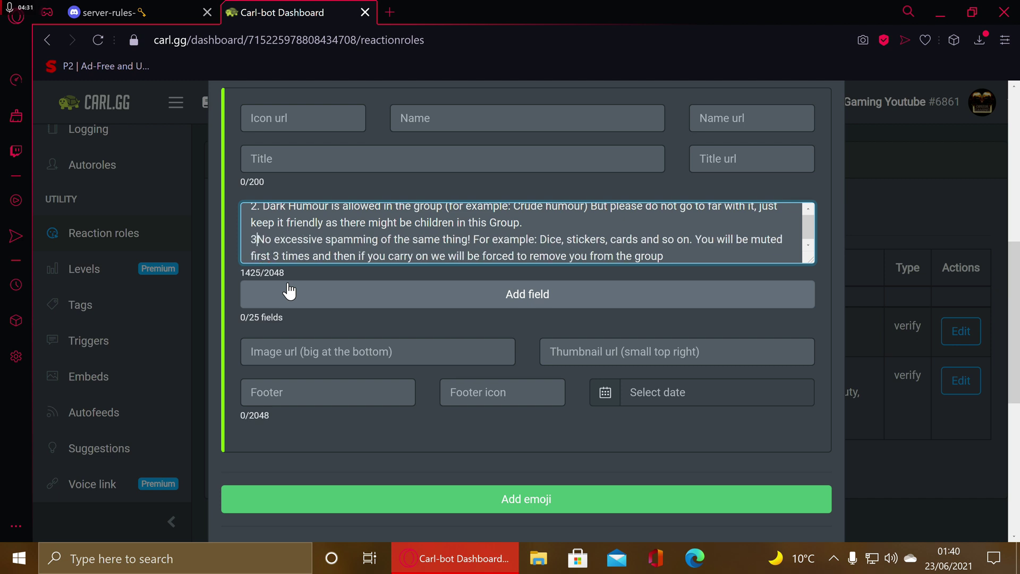
pyautogui.press('Down')
pyautogui.press('Down')
pyautogui.press('Down')
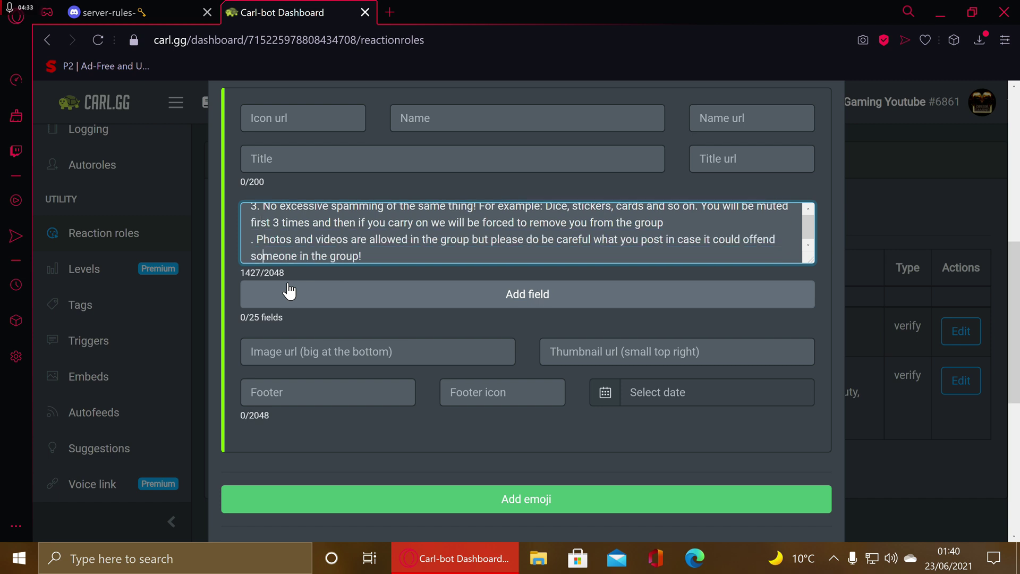
pyautogui.press('Up')
pyautogui.press('Left')
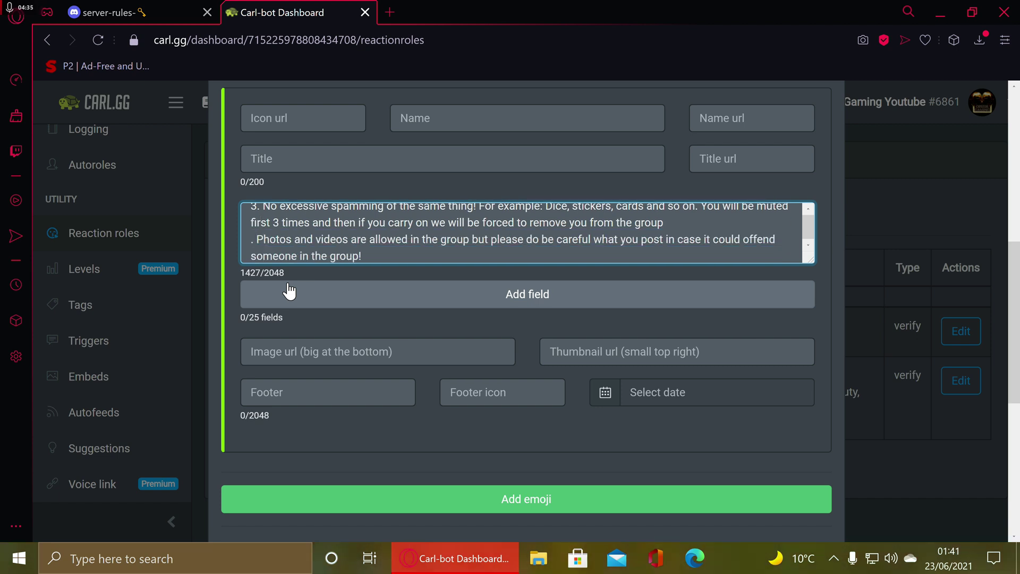
pyautogui.press('Right')
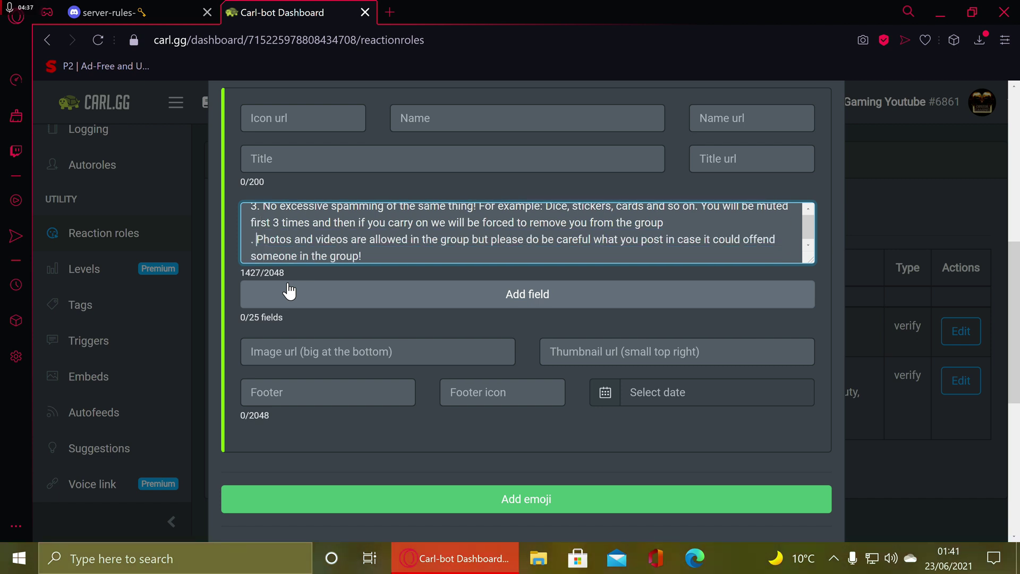
pyautogui.press('BackSpace')
pyautogui.press('BackSpace')
pyautogui.write('4.')
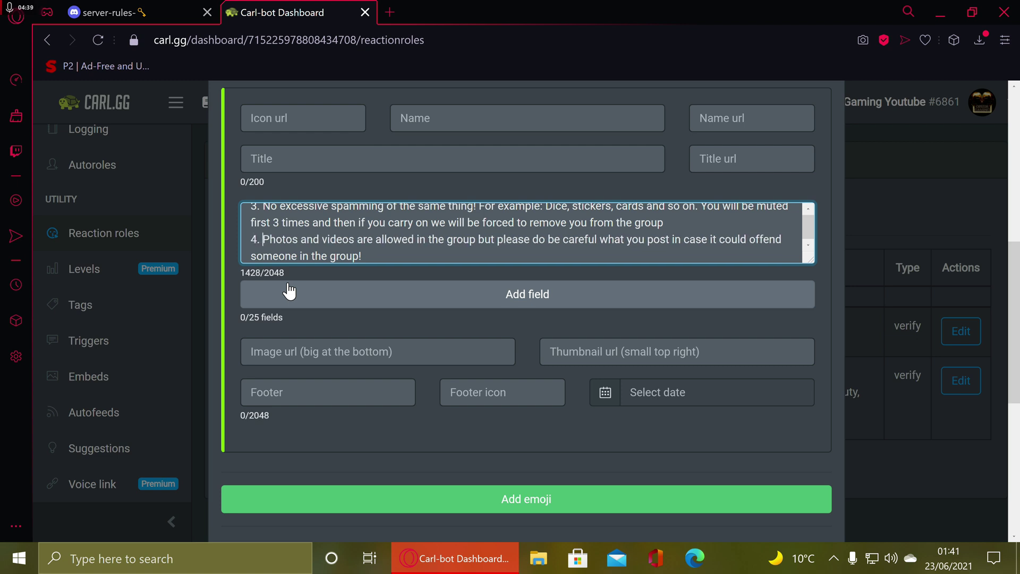
pyautogui.press('Down')
pyautogui.press('Down')
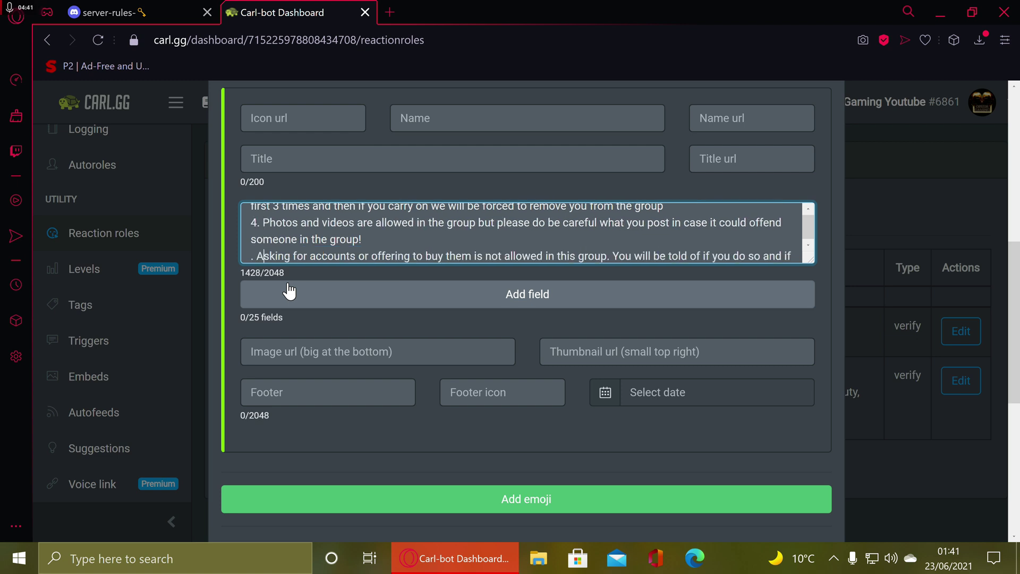
pyautogui.press('BackSpace')
pyautogui.press('BackSpace')
pyautogui.write('5.')
# Step: Number the respect and profanity rules as 6. and 7
pyautogui.press('Down')
pyautogui.press('Down')
pyautogui.press('Down')
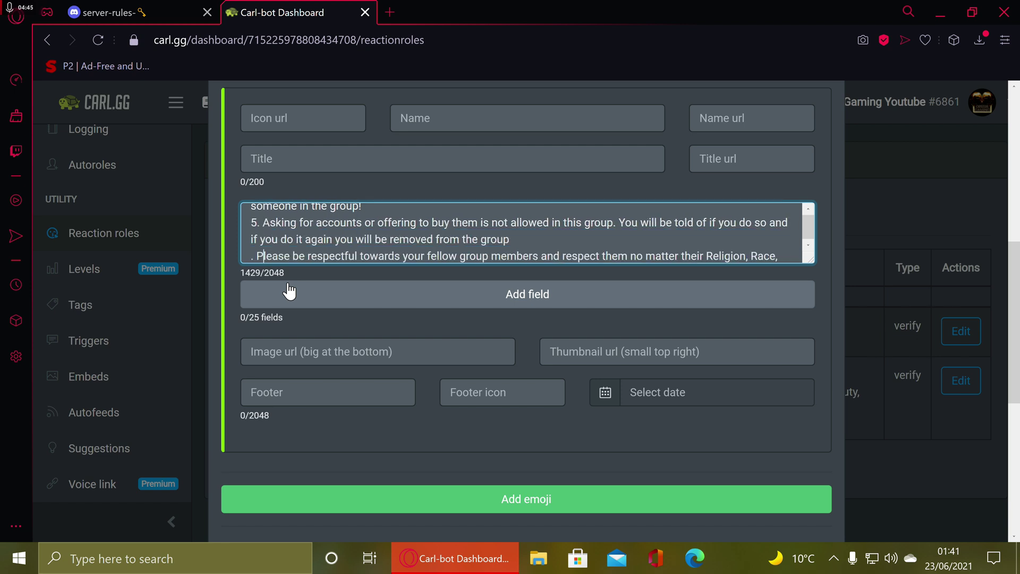
pyautogui.press('Up')
pyautogui.press('BackSpace')
pyautogui.press('BackSpace')
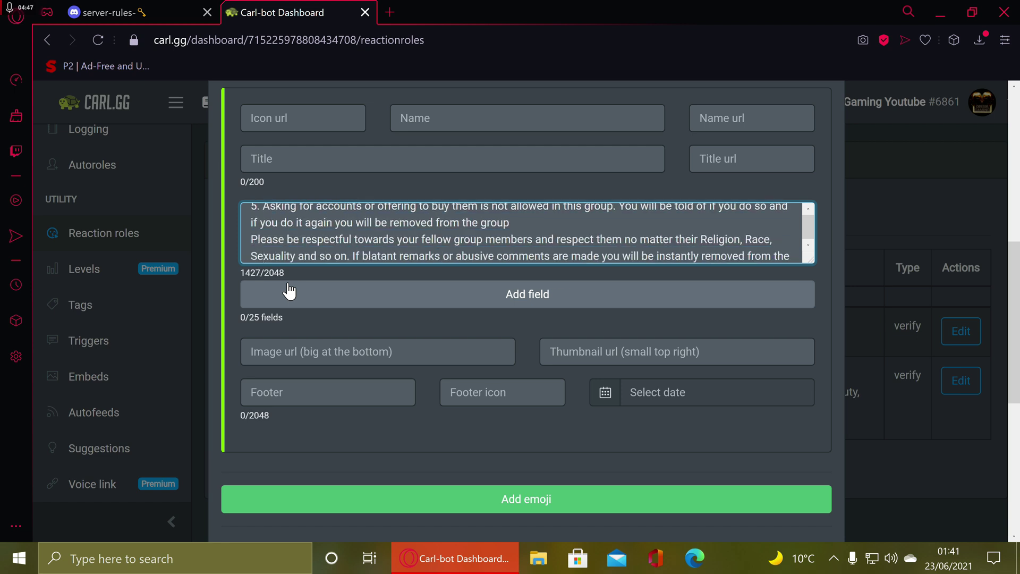
pyautogui.write('6.')
pyautogui.press('Down')
pyautogui.press('Down')
pyautogui.press('Down')
pyautogui.press('BackSpace')
pyautogui.write('7.')
# Step: Correct 'Profantiry' to 'Profanity' and 'accidentaly' to 'accidentally' in the rules
pyautogui.press('Right')
pyautogui.press('Right')
pyautogui.press('Right')
pyautogui.press('Right')
pyautogui.press('Right')
pyautogui.press('Right')
pyautogui.press('Right')
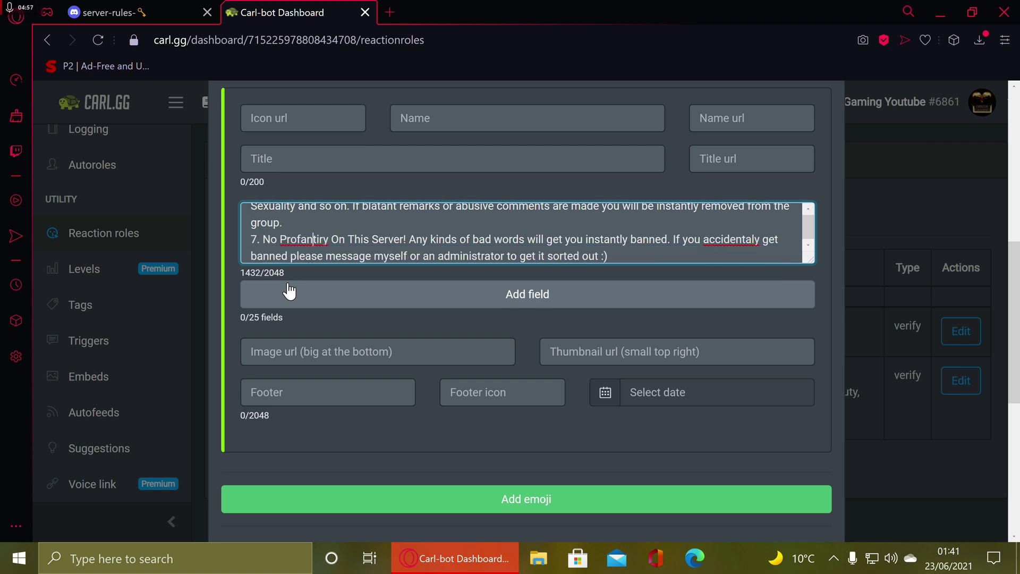
pyautogui.press('Delete')
pyautogui.press('Delete')
pyautogui.press('Delete')
pyautogui.press('Delete')
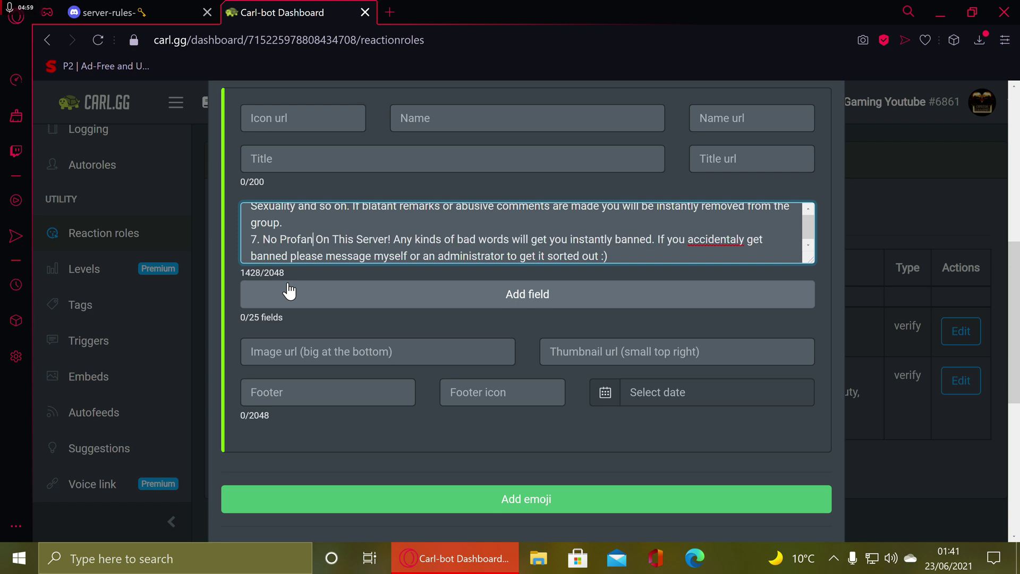
pyautogui.write('ity')
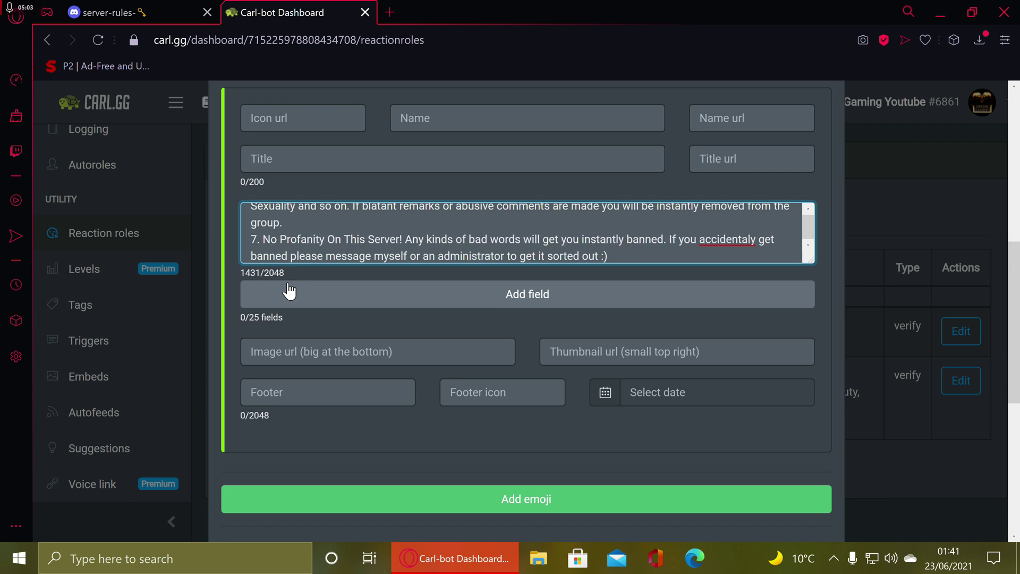
pyautogui.hotkey('ctrl', 'Right')
pyautogui.hotkey('ctrl', 'Right')
pyautogui.hotkey('ctrl', 'Right')
pyautogui.hotkey('ctrl', 'Right')
pyautogui.hotkey('ctrl', 'Right')
pyautogui.hotkey('ctrl', 'Right')
pyautogui.hotkey('ctrl', 'Right')
pyautogui.hotkey('ctrl', 'Right')
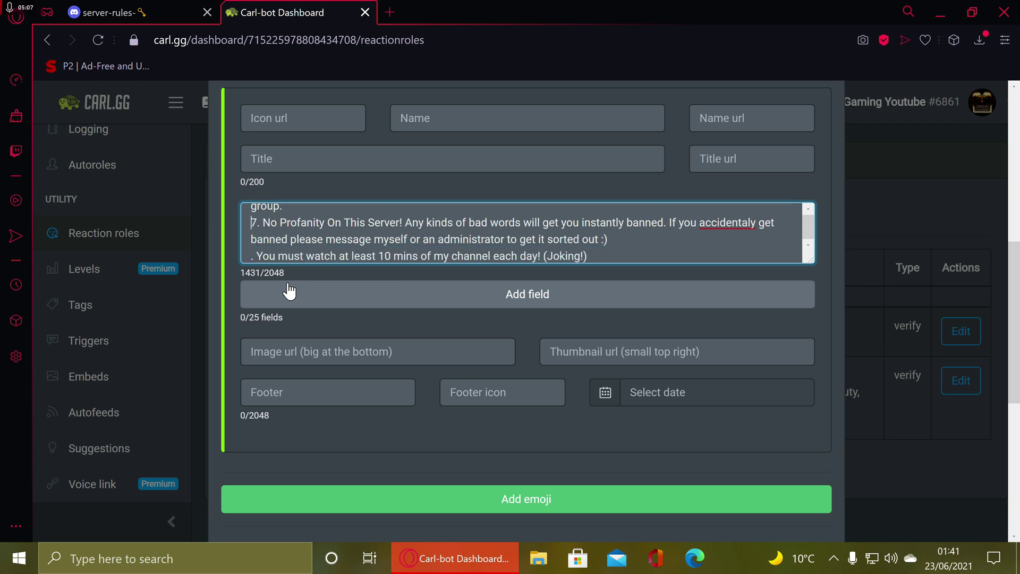
pyautogui.hotkey('ctrl', 'Right')
pyautogui.hotkey('ctrl', 'Right')
pyautogui.hotkey('ctrl', 'Right')
pyautogui.hotkey('ctrl', 'Right')
pyautogui.hotkey('ctrl', 'Right')
pyautogui.hotkey('ctrl', 'Right')
pyautogui.hotkey('ctrl', 'Right')
pyautogui.press('Right')
pyautogui.press('Right')
pyautogui.press('Right')
pyautogui.press('Right')
pyautogui.press('Right')
pyautogui.press('Right')
pyautogui.press('Right')
pyautogui.press('Right')
pyautogui.press('Right')
pyautogui.press('Right')
pyautogui.press('Right')
pyautogui.press('Right')
pyautogui.press('Right')
pyautogui.press('Right')
pyautogui.press('Right')
pyautogui.press('Right')
pyautogui.press('Right')
pyautogui.press('Right')
pyautogui.press('Right')
pyautogui.press('Right')
pyautogui.press('Right')
pyautogui.press('Right')
pyautogui.press('BackSpace')
pyautogui.press('BackSpace')
pyautogui.press('BackSpace')
pyautogui.press('BackSpace')
pyautogui.press('BackSpace')
pyautogui.press('BackSpace')
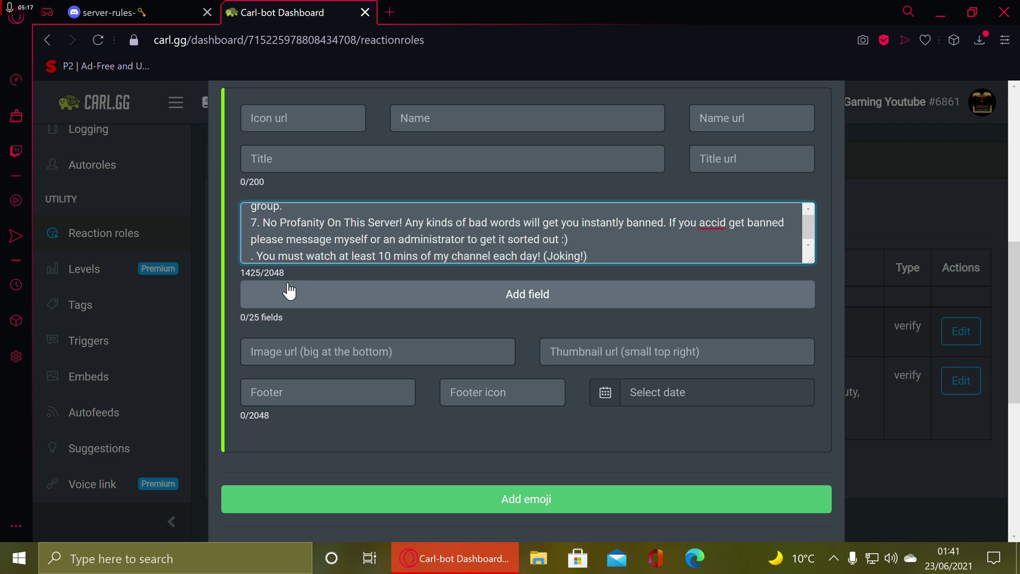
pyautogui.write('entally')
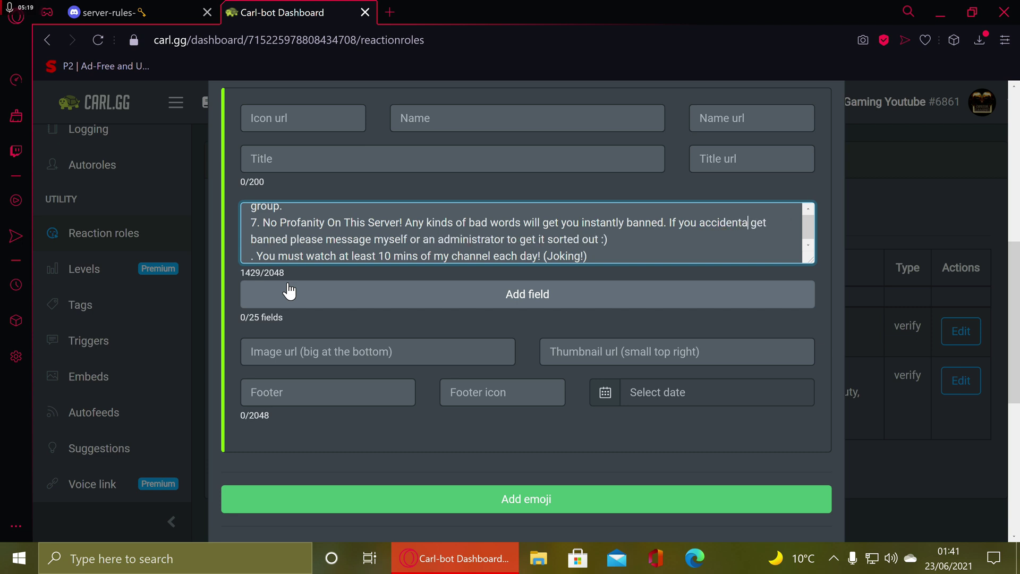
# Step: Number the final 'You must watch' rule as 8
pyautogui.click(444, 239)
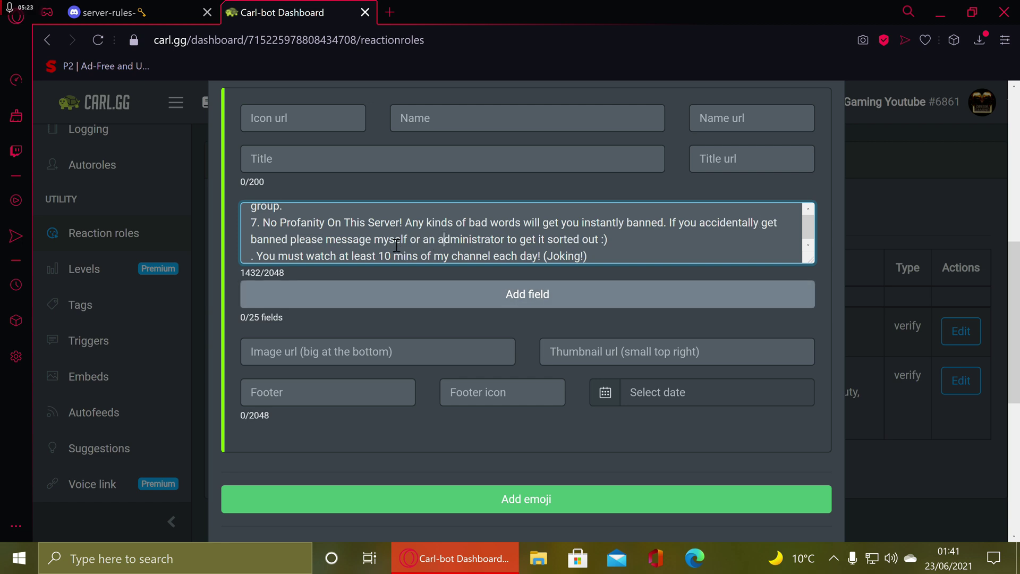
pyautogui.press('Left')
pyautogui.press('Left')
pyautogui.press('Left')
pyautogui.press('Left')
pyautogui.press('Left')
pyautogui.press('Left')
pyautogui.press('Left')
pyautogui.press('Left')
pyautogui.press('Left')
pyautogui.press('Left')
pyautogui.press('Left')
pyautogui.press('Left')
pyautogui.press('Left')
pyautogui.press('Left')
pyautogui.press('Left')
pyautogui.press('Left')
pyautogui.press('Left')
pyautogui.press('Left')
pyautogui.press('Left')
pyautogui.press('Left')
pyautogui.press('BackSpace')
pyautogui.press('BackSpace')
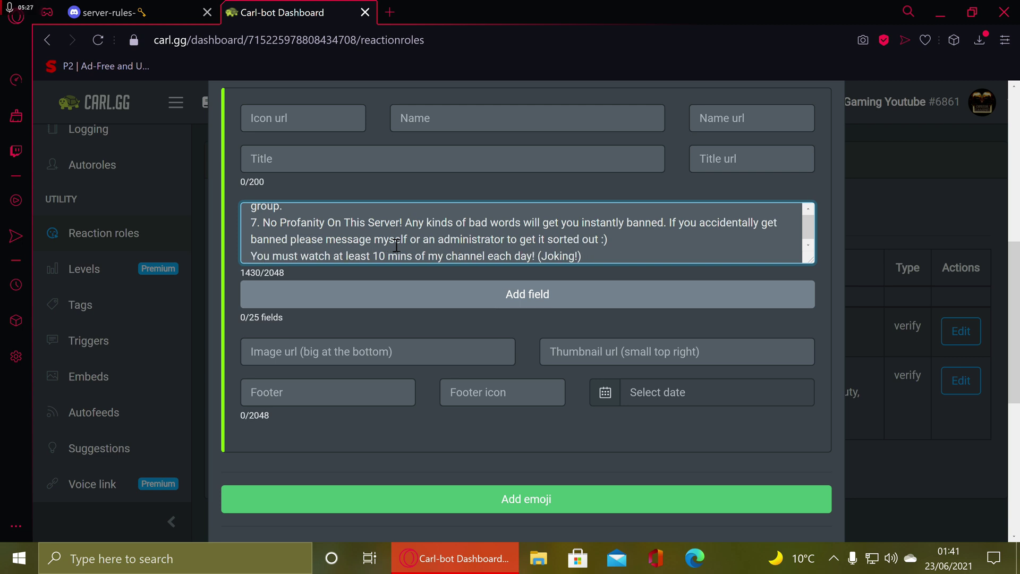
pyautogui.write('8.')
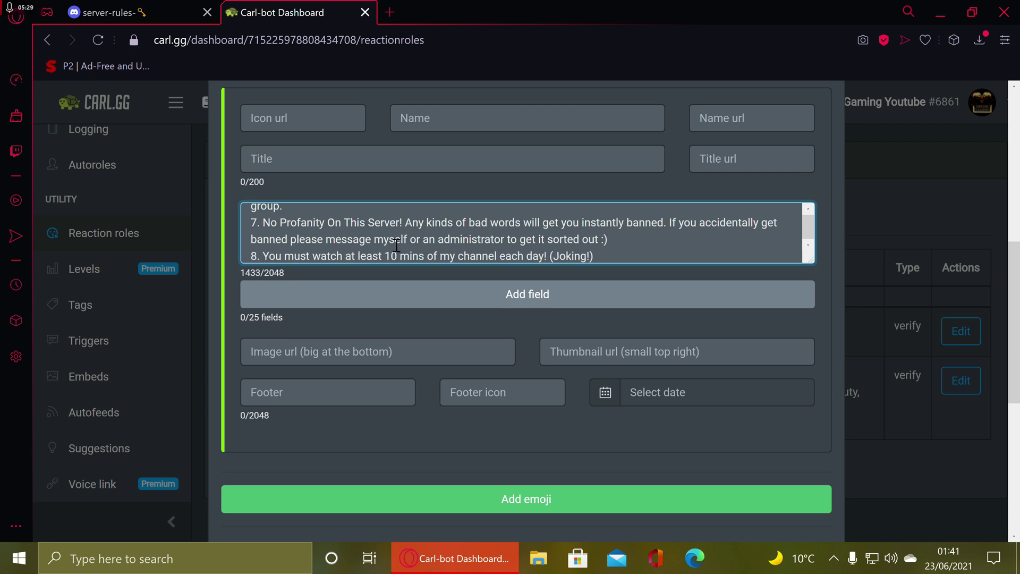
pyautogui.press('Down')
pyautogui.press('Down')
pyautogui.press('Up')
pyautogui.press('Up')
pyautogui.press('Up')
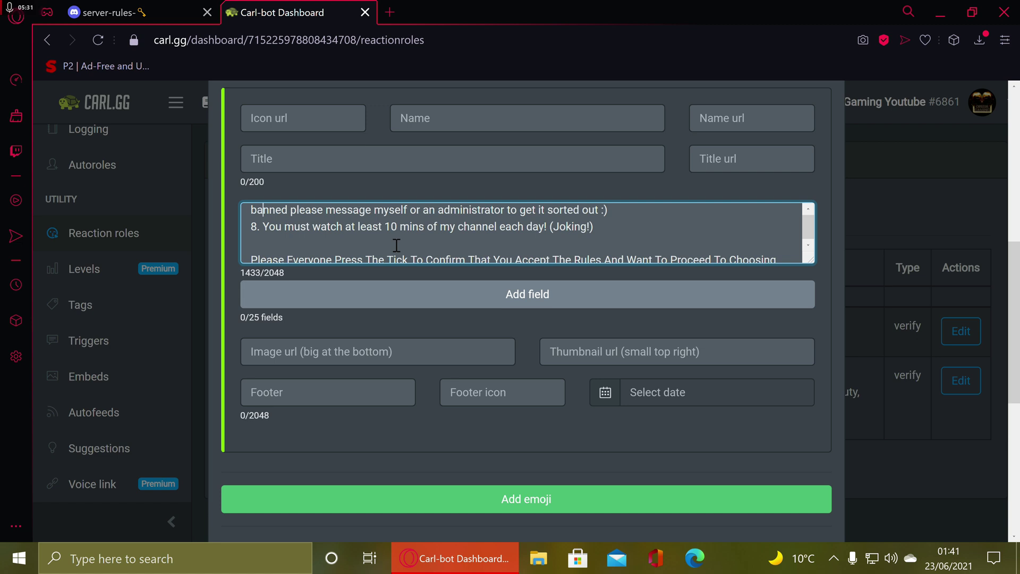
pyautogui.press('Down')
pyautogui.press('Down')
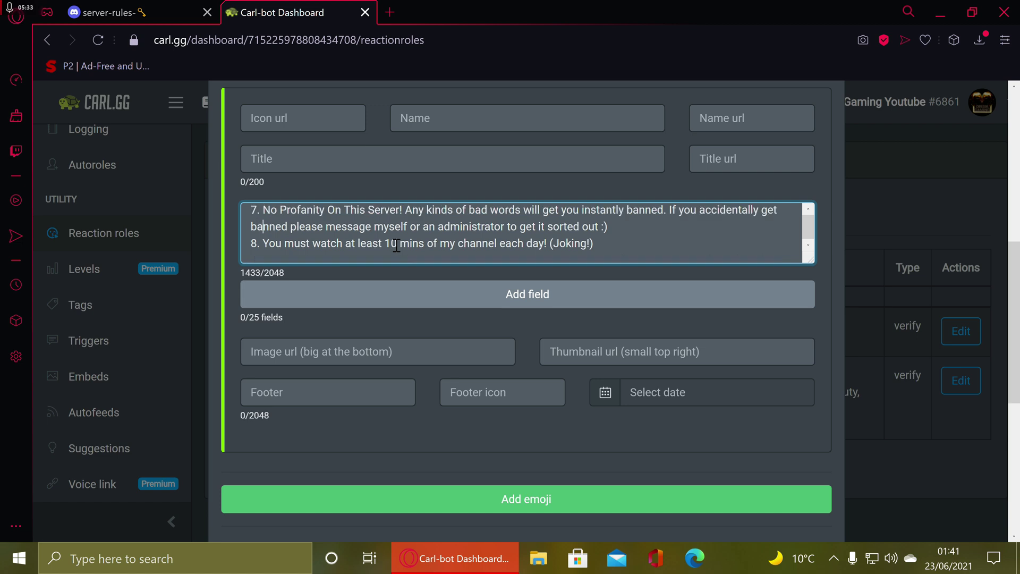
pyautogui.press('Up')
pyautogui.press('Up')
pyautogui.press('Up')
pyautogui.press('Up')
pyautogui.press('Up')
pyautogui.press('Up')
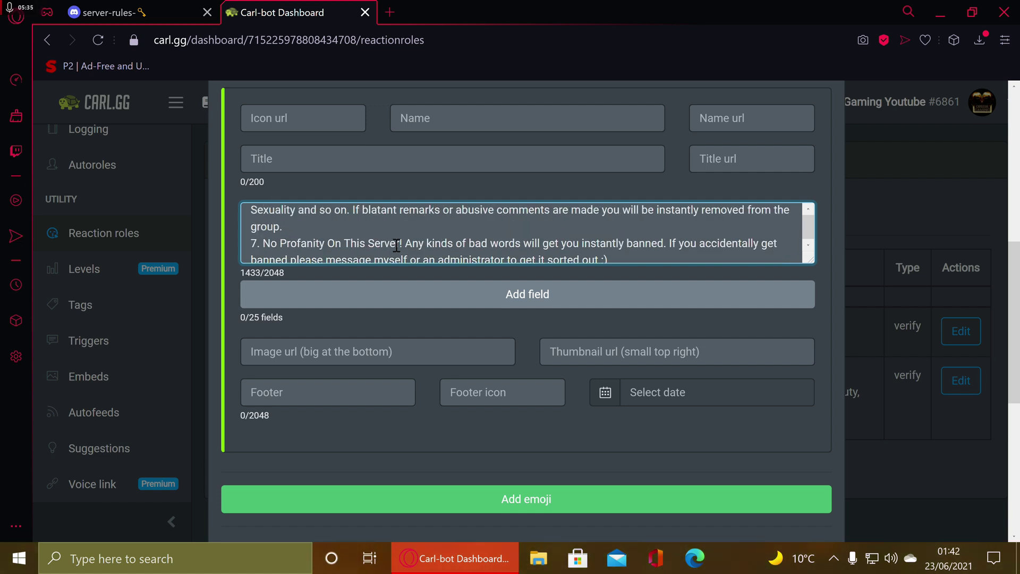
pyautogui.press('Up')
pyautogui.press('Up')
pyautogui.press('Up')
pyautogui.press('Up')
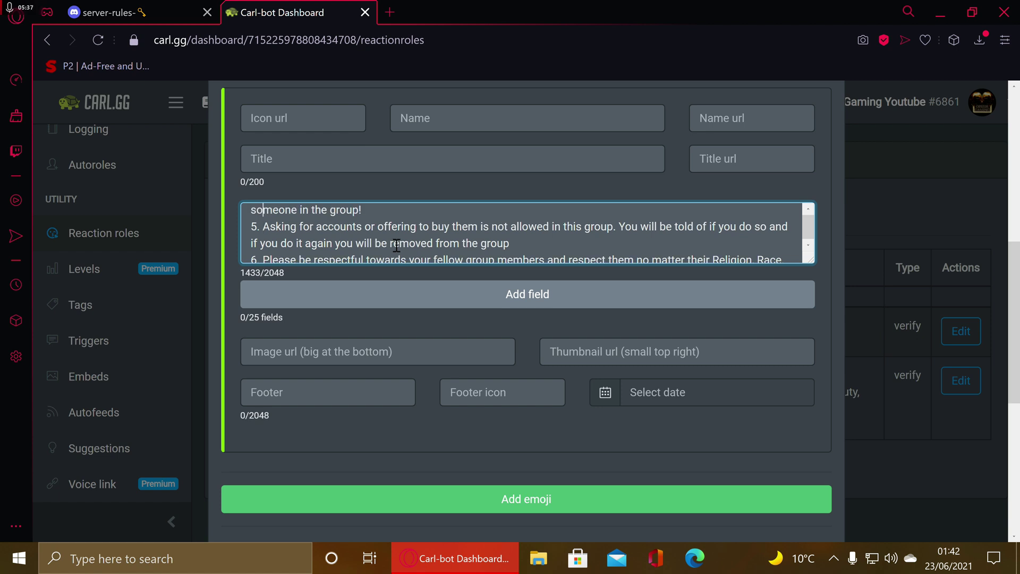
pyautogui.press('Up')
pyautogui.press('Up')
pyautogui.press('Up')
pyautogui.press('Up')
pyautogui.press('Up')
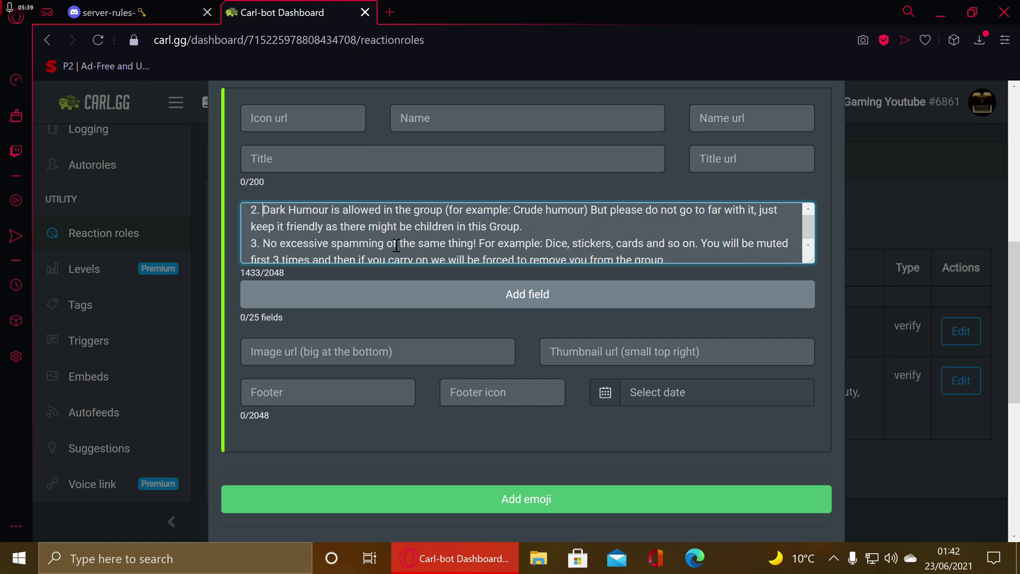